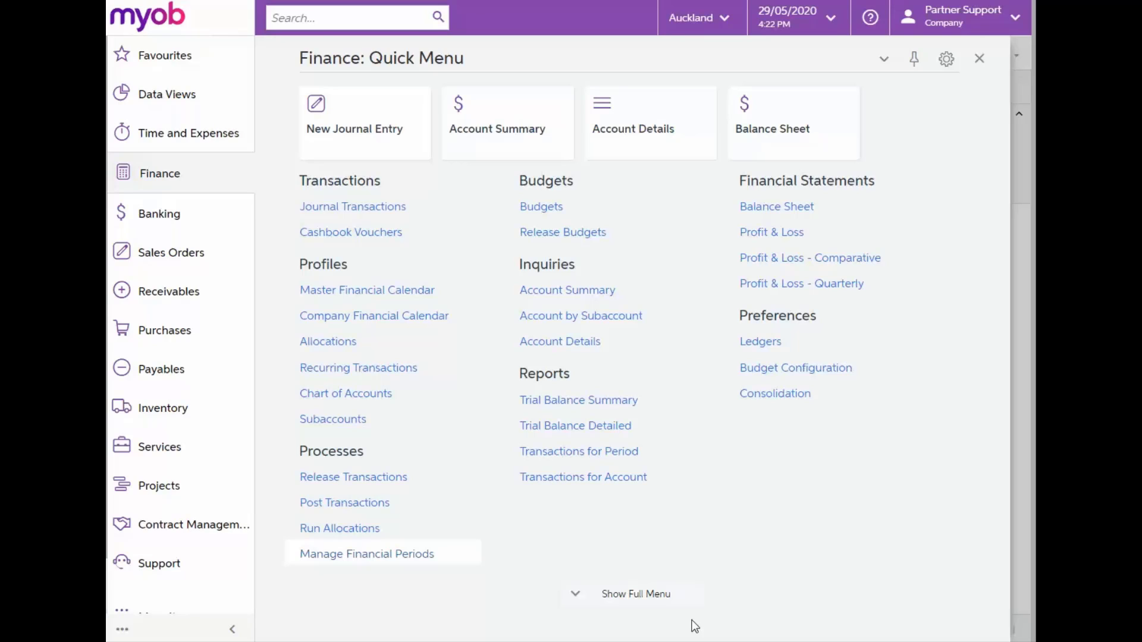
Bring up the Chart of Accounts, from 000010 Expense Accrual through 100092 Purchase order clearing
left_click(426, 398)
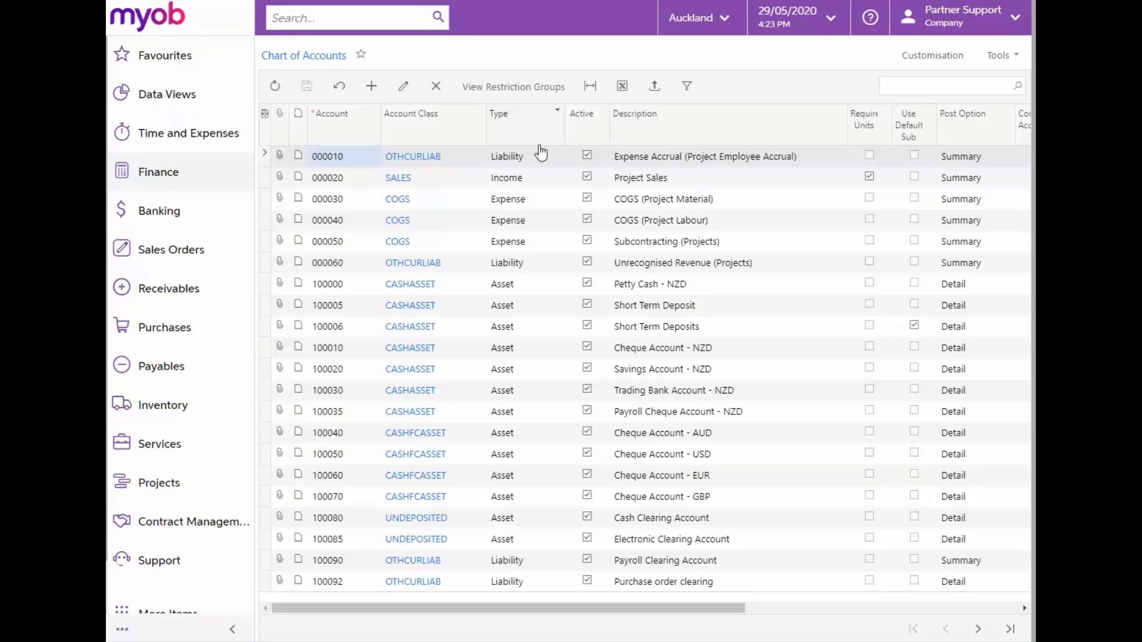
Review the Finance subaccount list, then show the additional workspaces under More Items
left_click(229, 180)
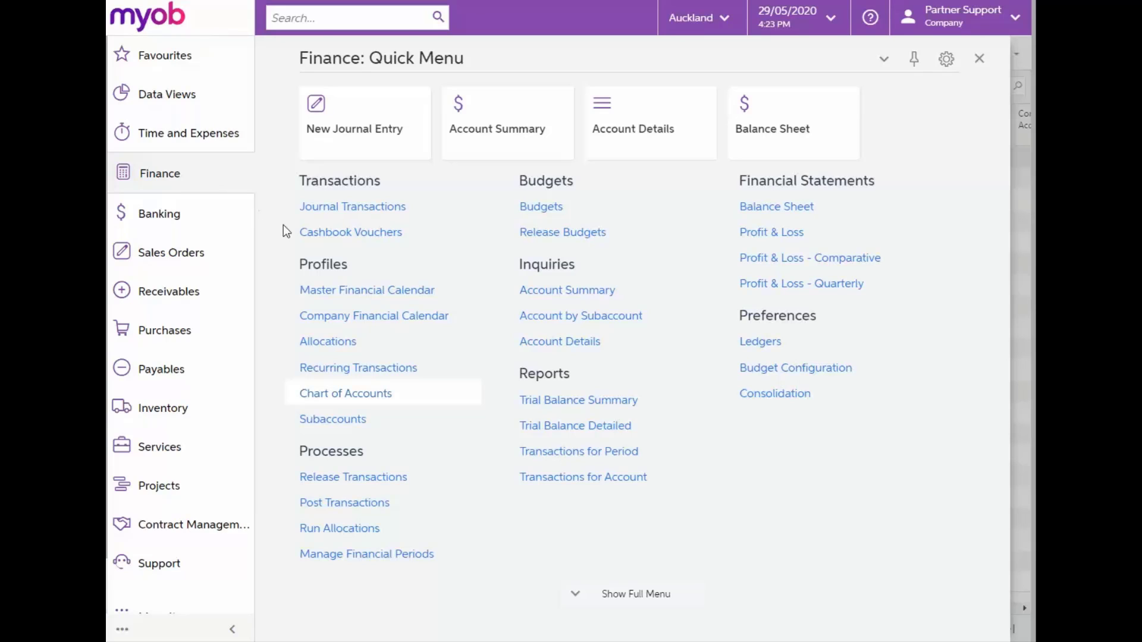
left_click(325, 419)
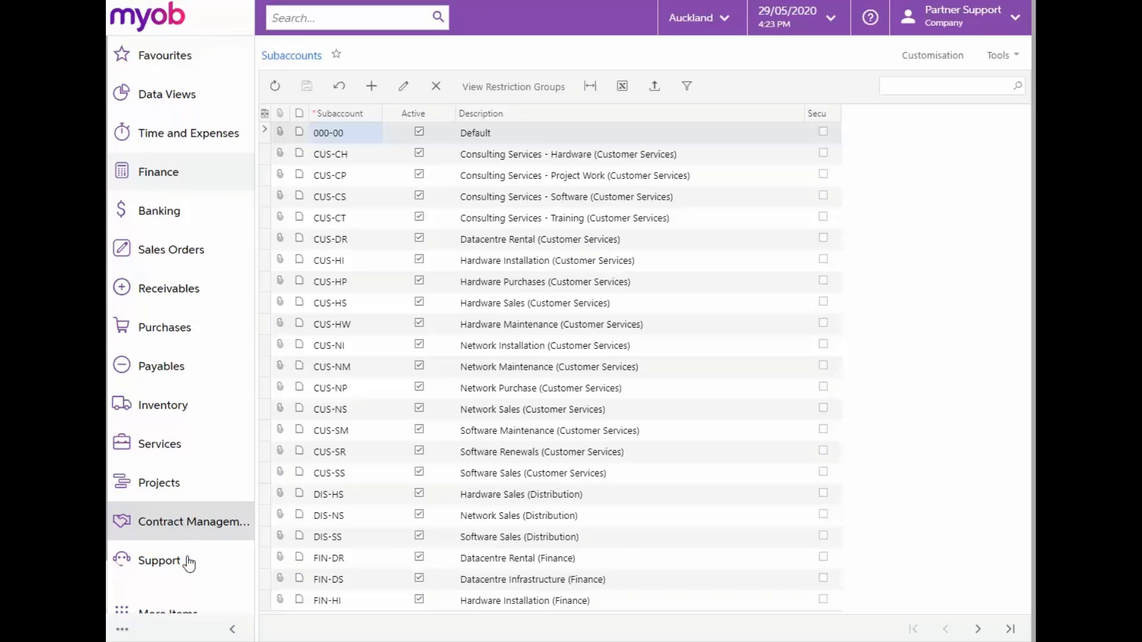
scroll(163, 590, "down", 1)
left_click(169, 575)
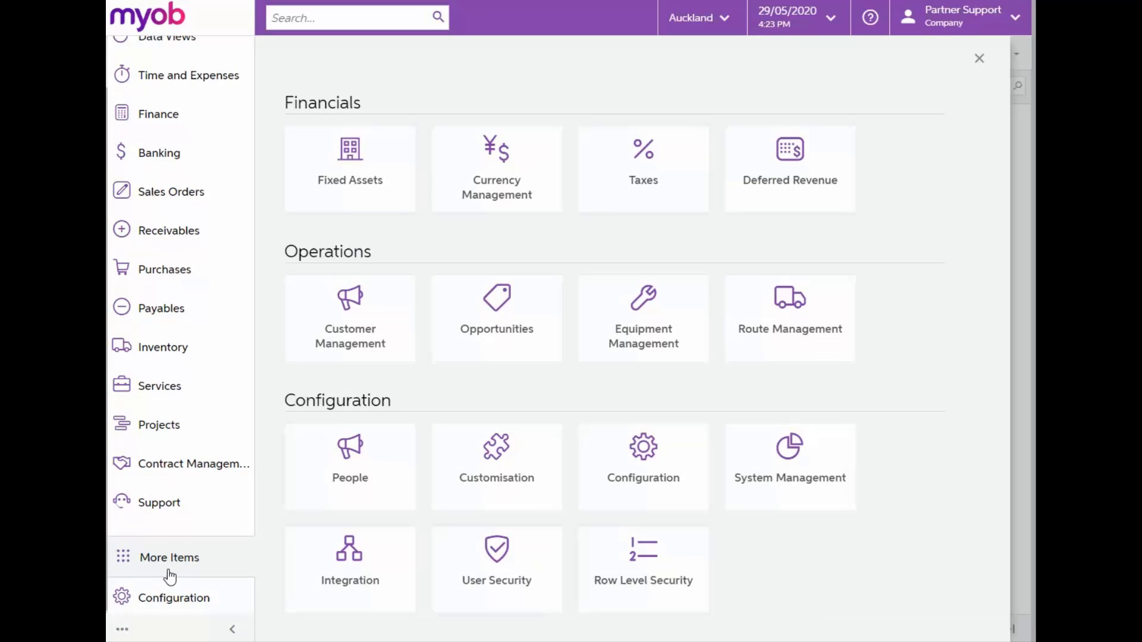
Load the SUBACCOUNT segmented key and inspect its Department (3) and Area (2) segments
left_click(606, 479)
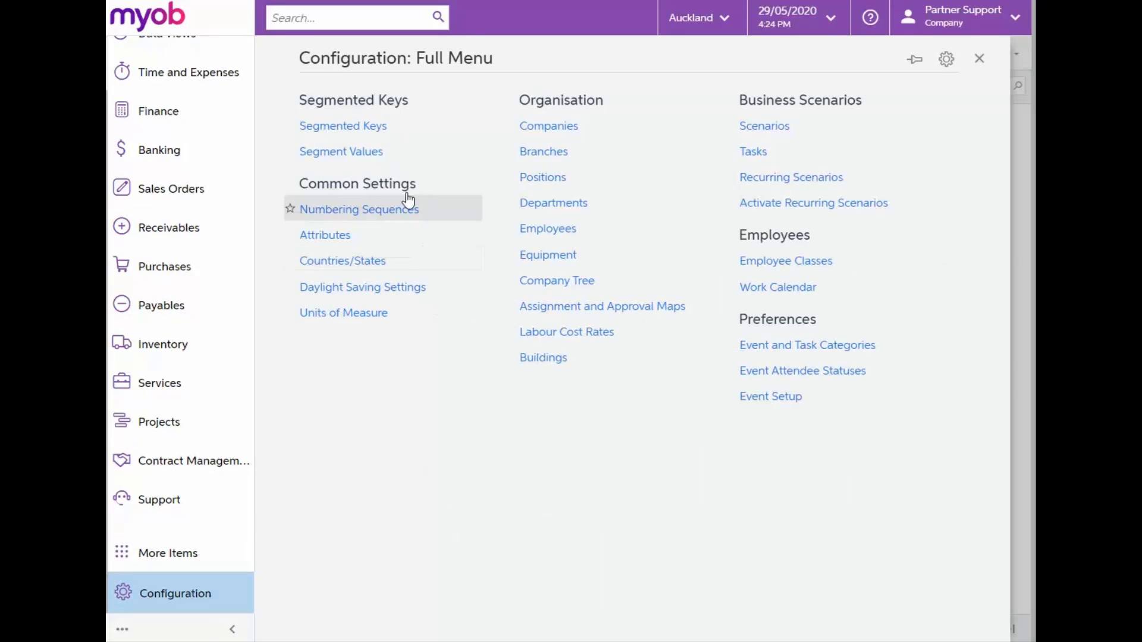
left_click(371, 127)
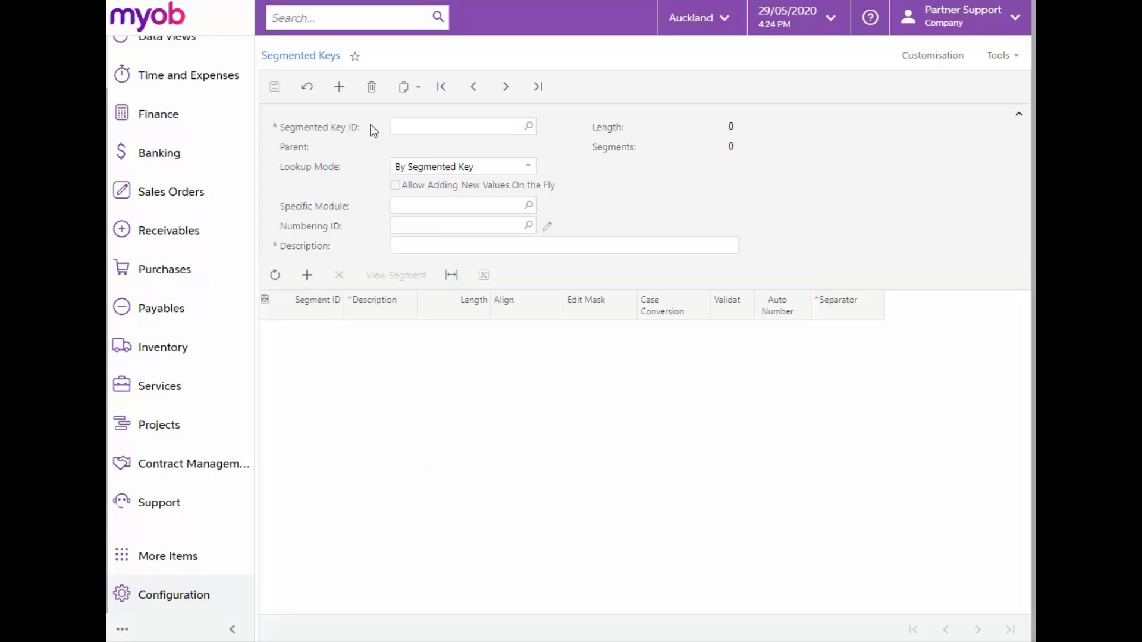
left_click(528, 127)
double_click(523, 580)
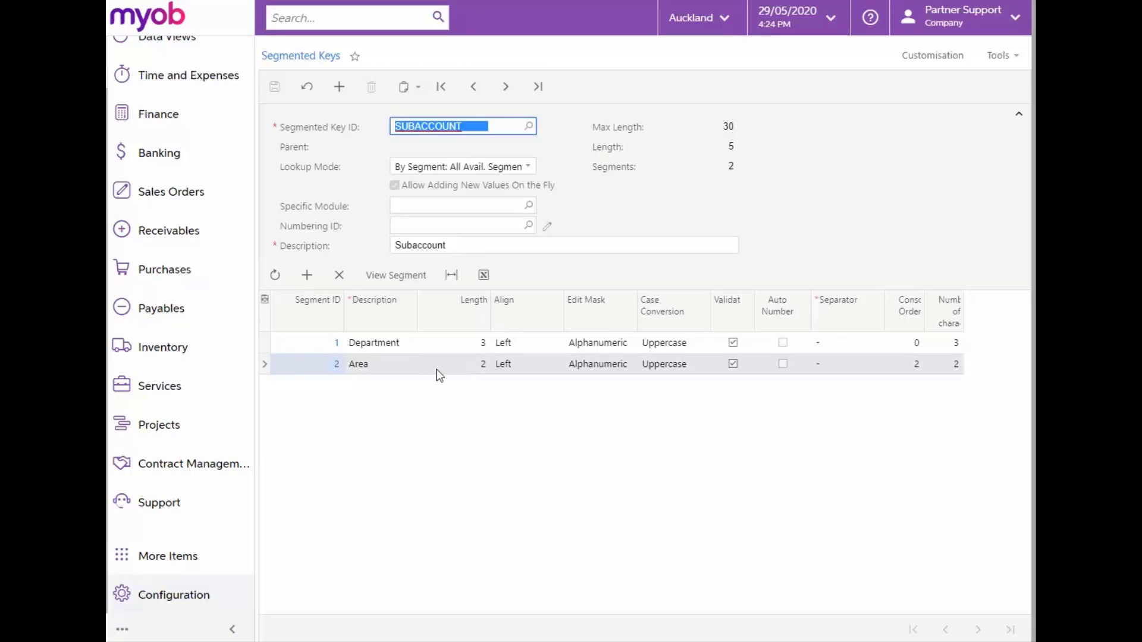
left_click(399, 369)
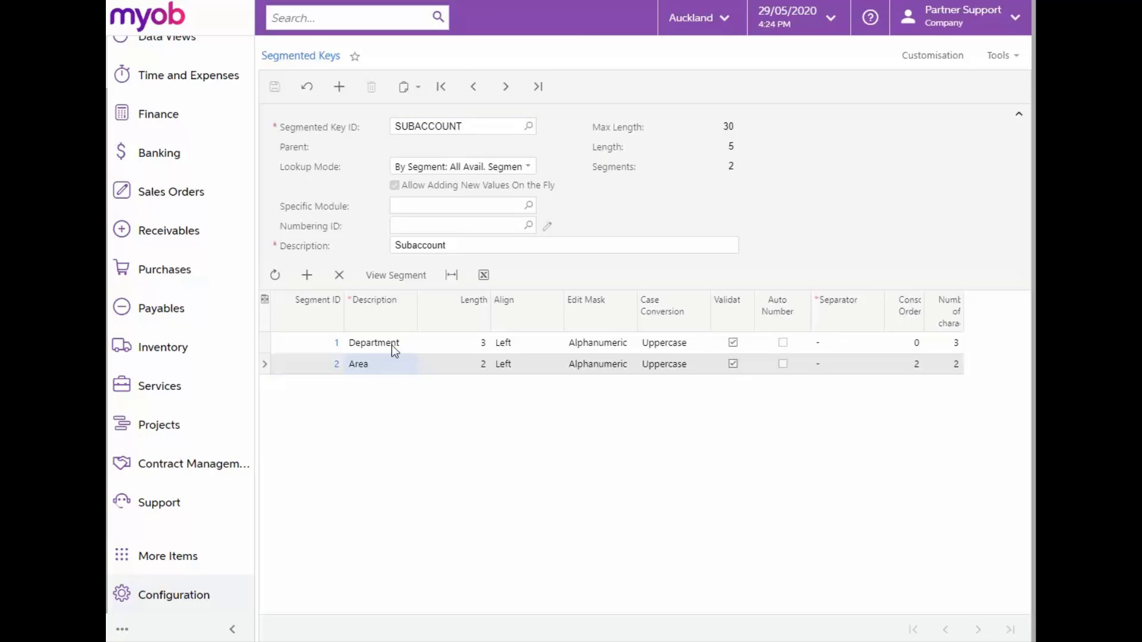
left_click(403, 343)
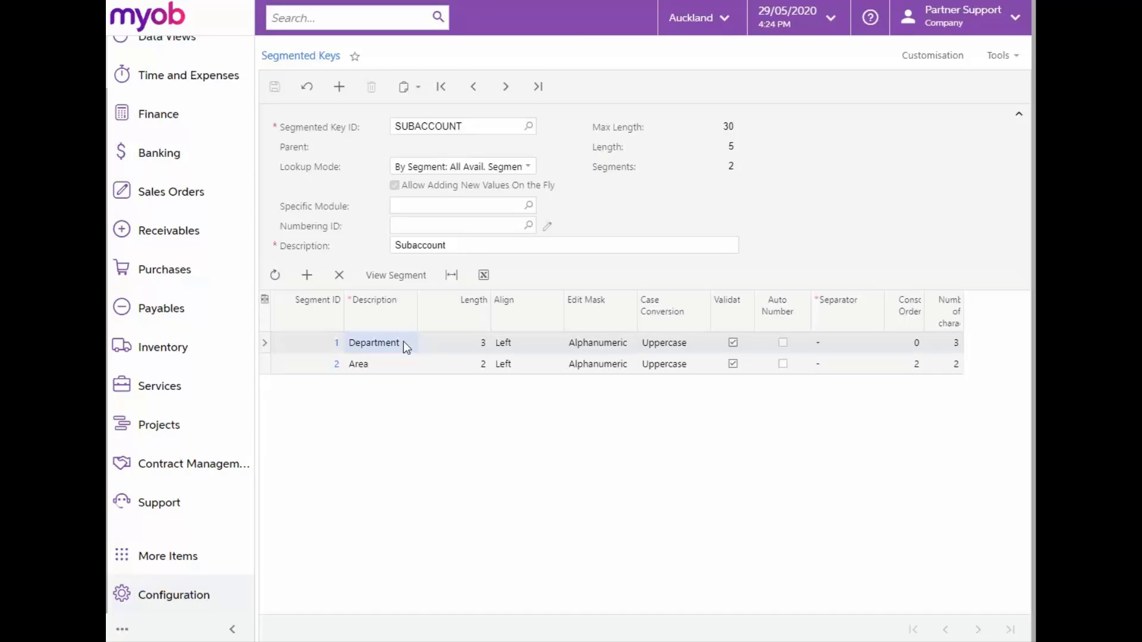
Add and save Department value PAY 'Payroll', then switch to the Area segment's values
left_click(403, 275)
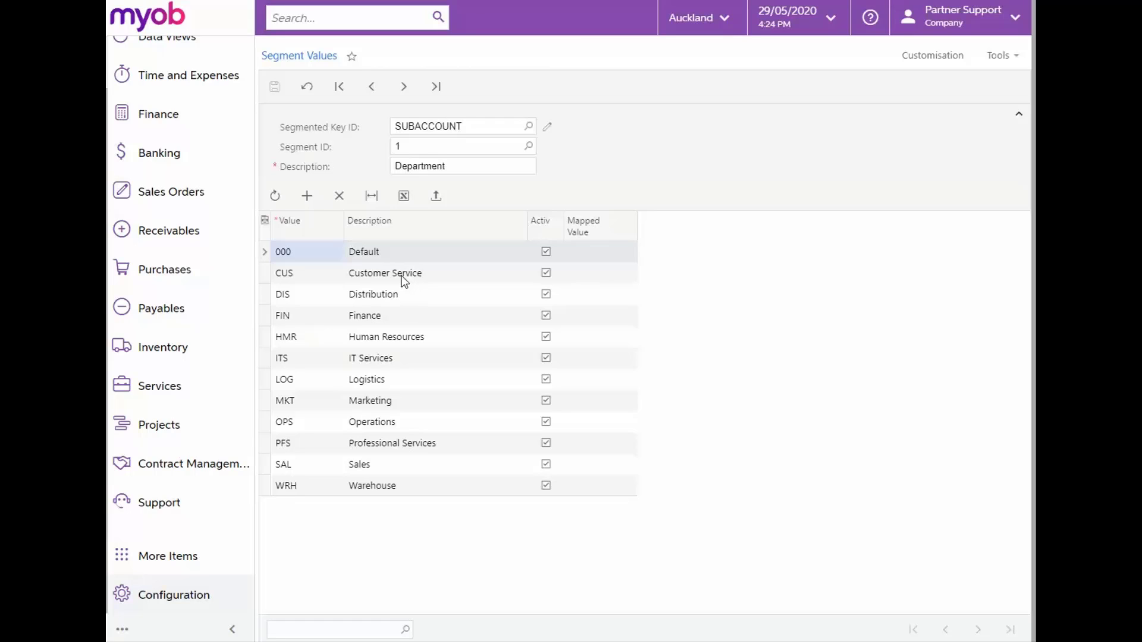
left_click(307, 200)
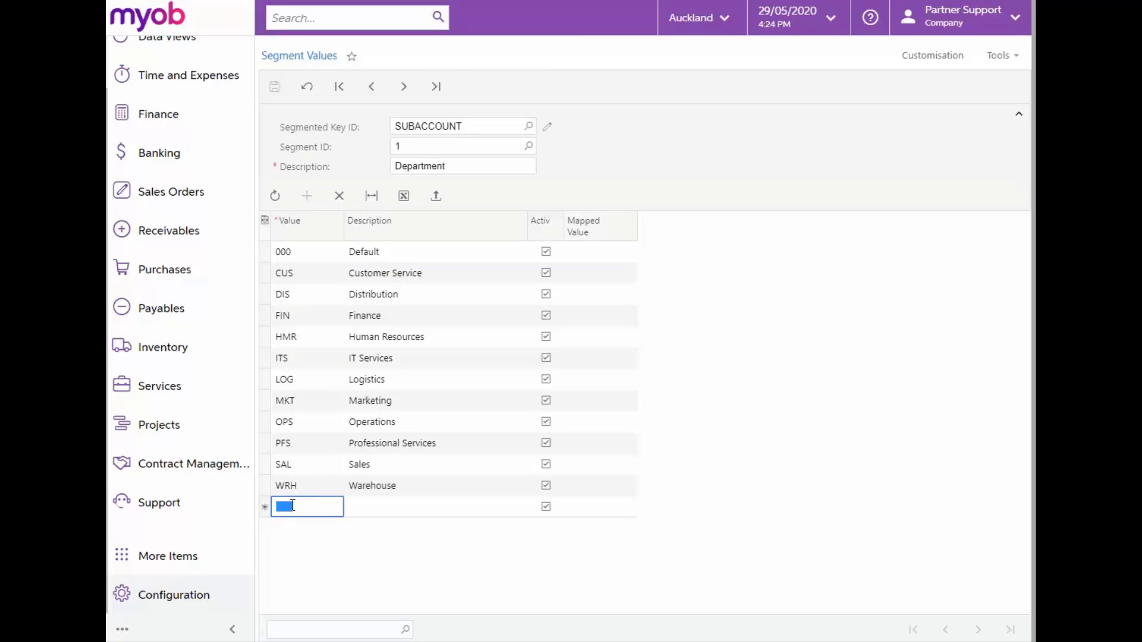
type("PAY")
key("Tab")
type("Payroll")
key("Tab")
left_click(276, 87)
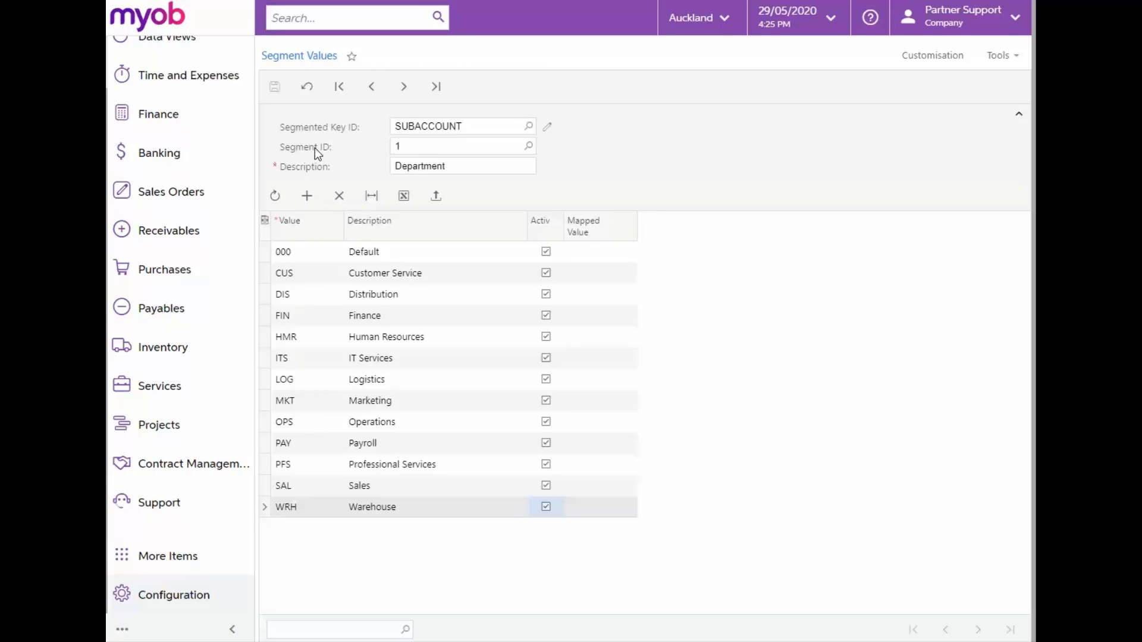
left_click(528, 146)
double_click(491, 267)
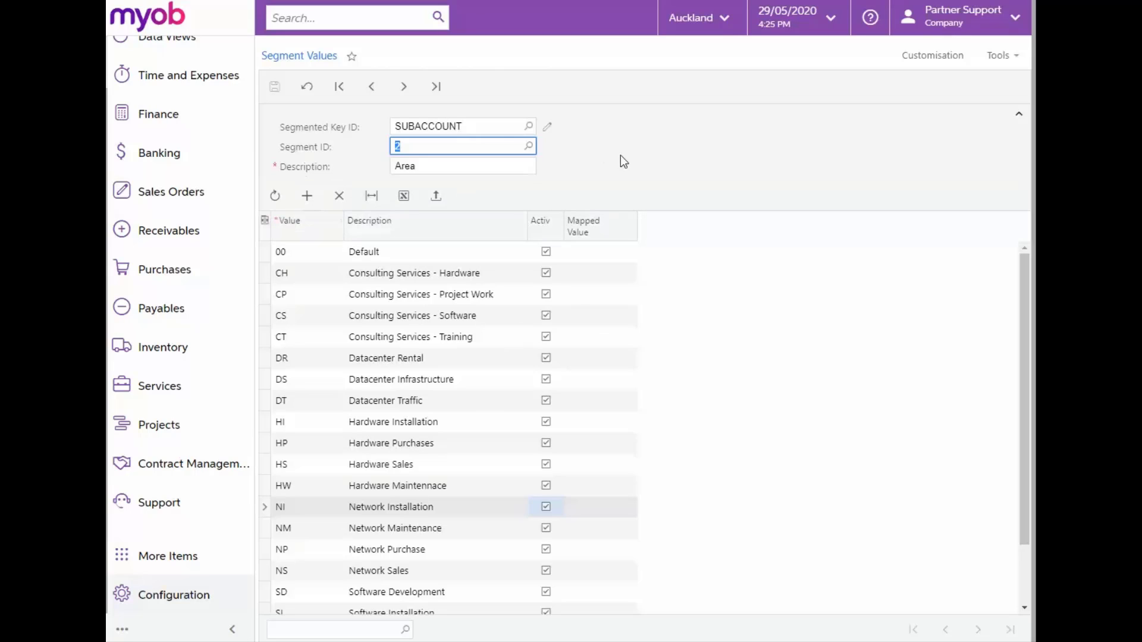
Go back to the Segmented Keys screen for the SUBACCOUNT key
left_click(155, 594)
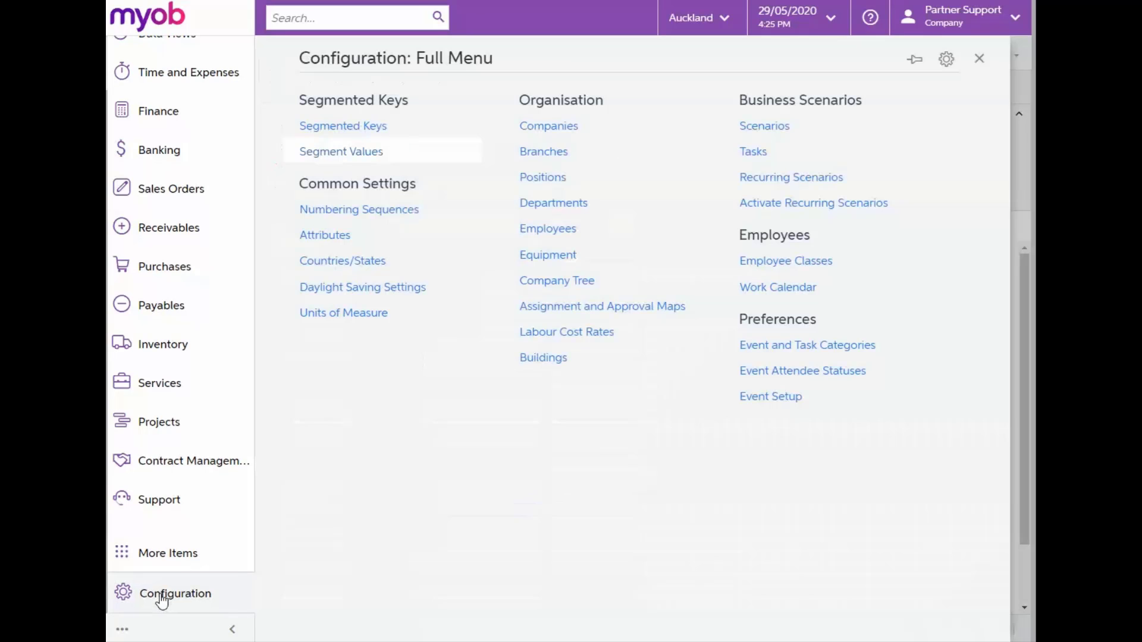
left_click(365, 128)
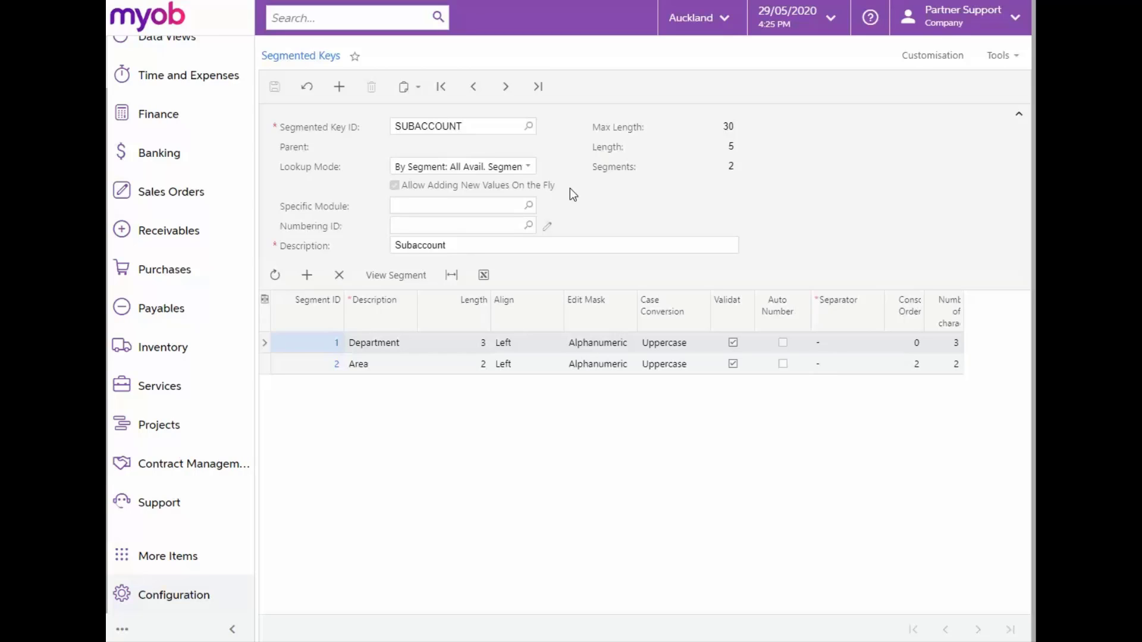
Keep the SUBACCOUNT lookup mode at 'By Segment: All Avail. Segment Values'
left_click(531, 170)
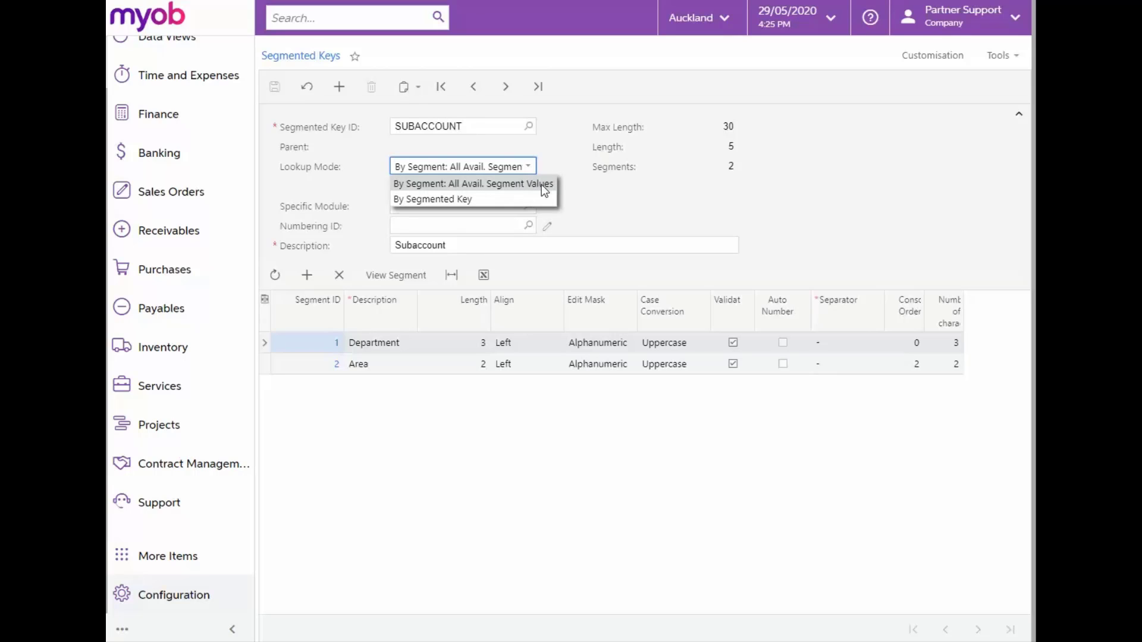
left_click(542, 186)
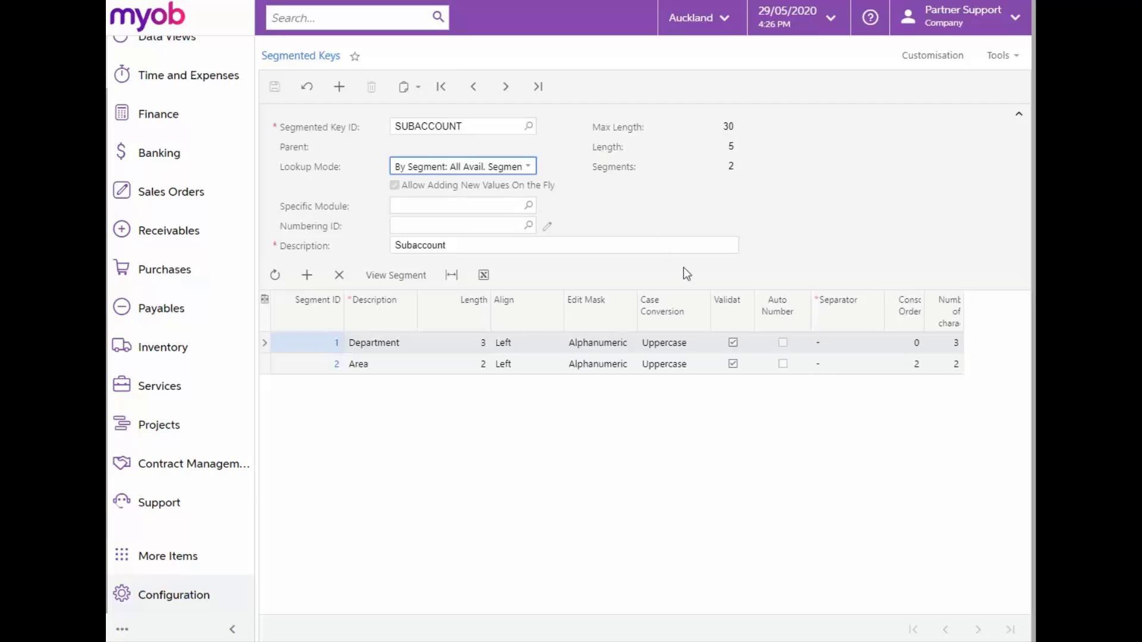
Untick Validate for Department and Area, keep lookup 'By Segment: All Avail. Segment Values', and save
left_click(733, 342)
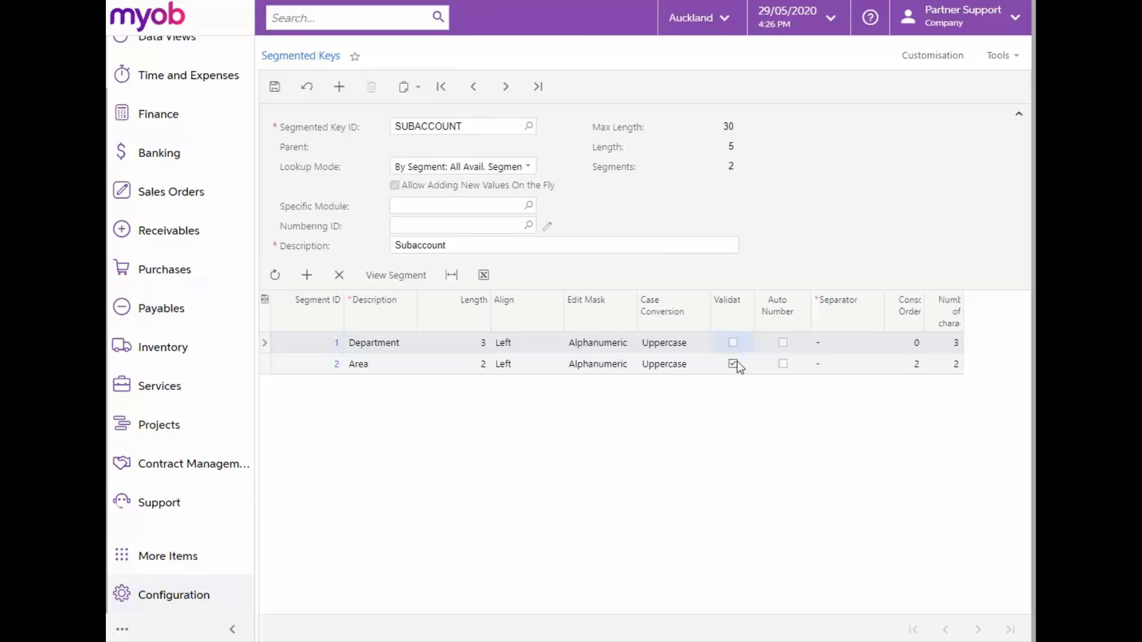
left_click(736, 363)
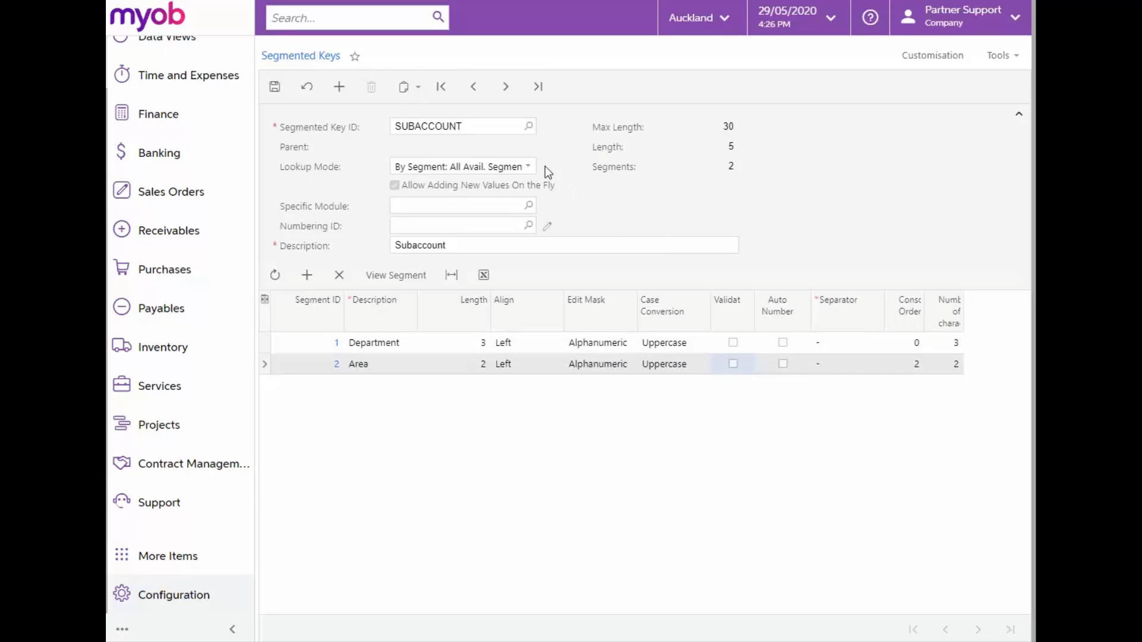
left_click(529, 167)
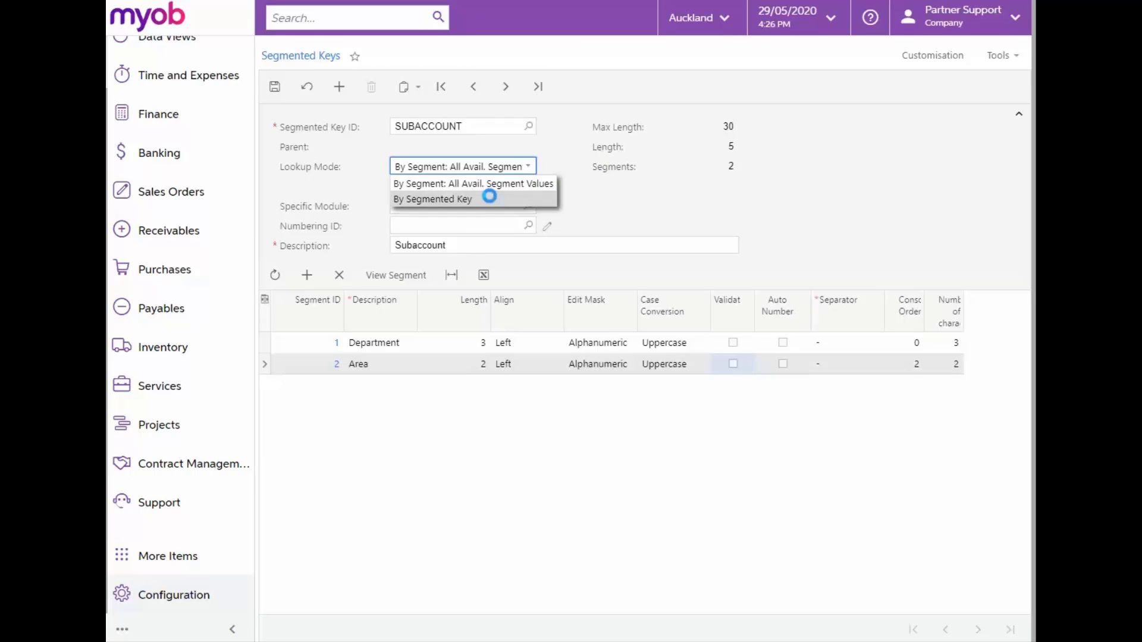
left_click(491, 196)
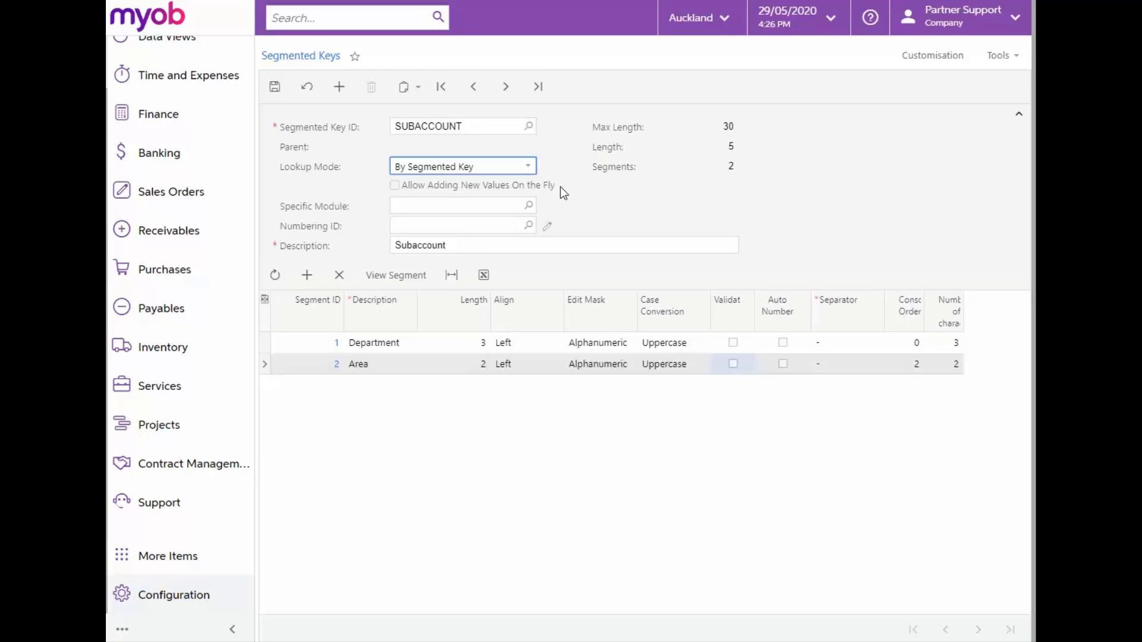
left_click(528, 168)
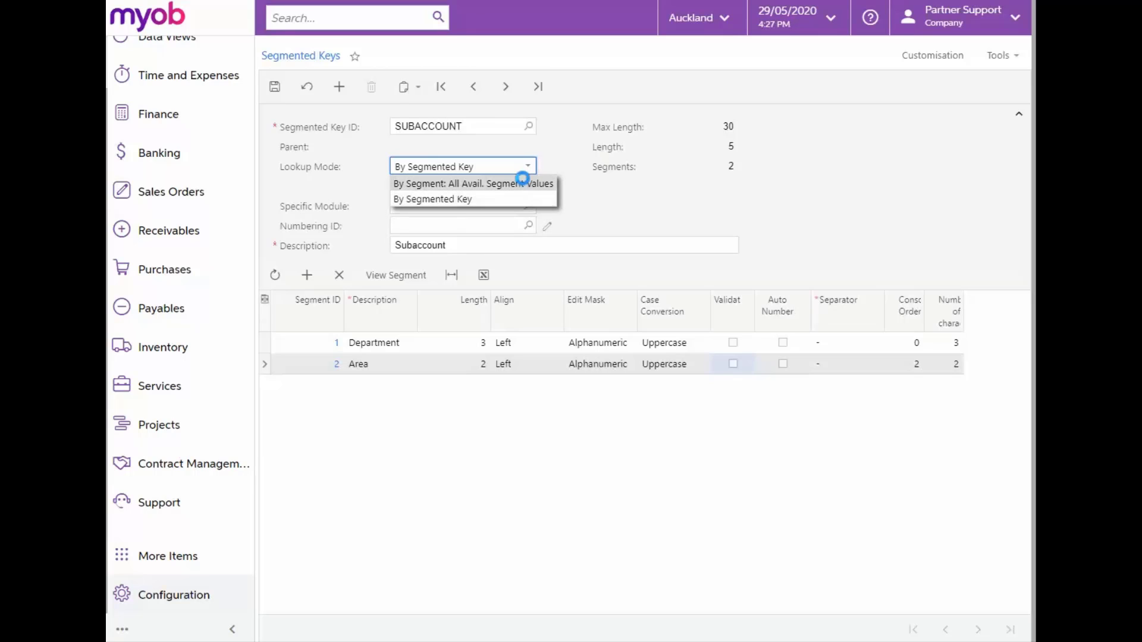
left_click(526, 182)
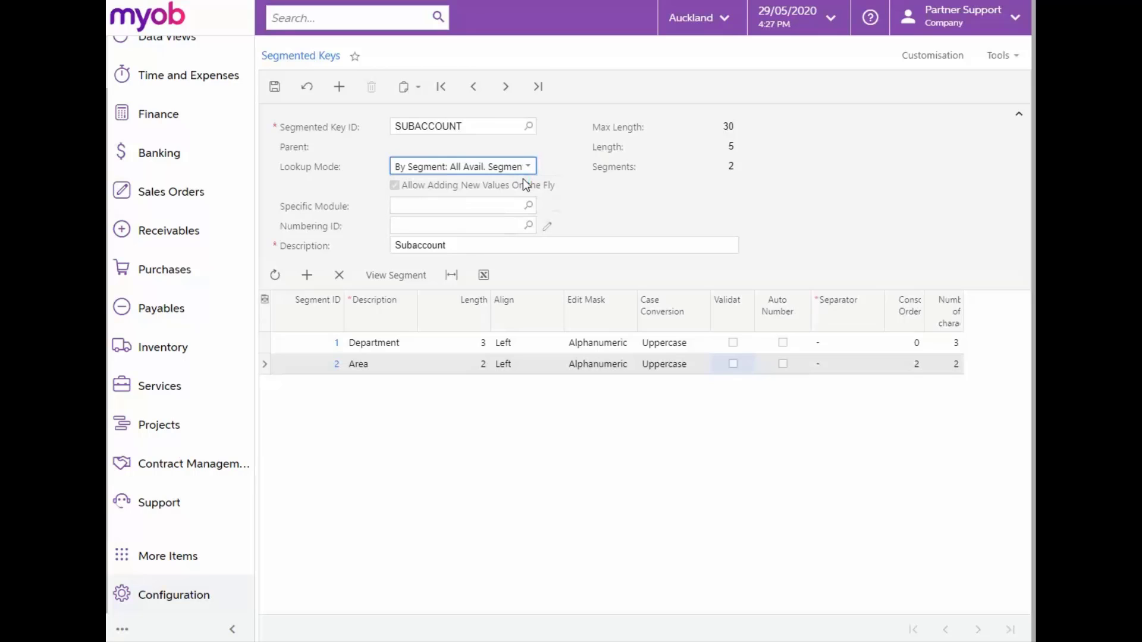
left_click(275, 87)
Start a new journal batch in Journal Transactions with a first line on branch MAIN
left_click(180, 118)
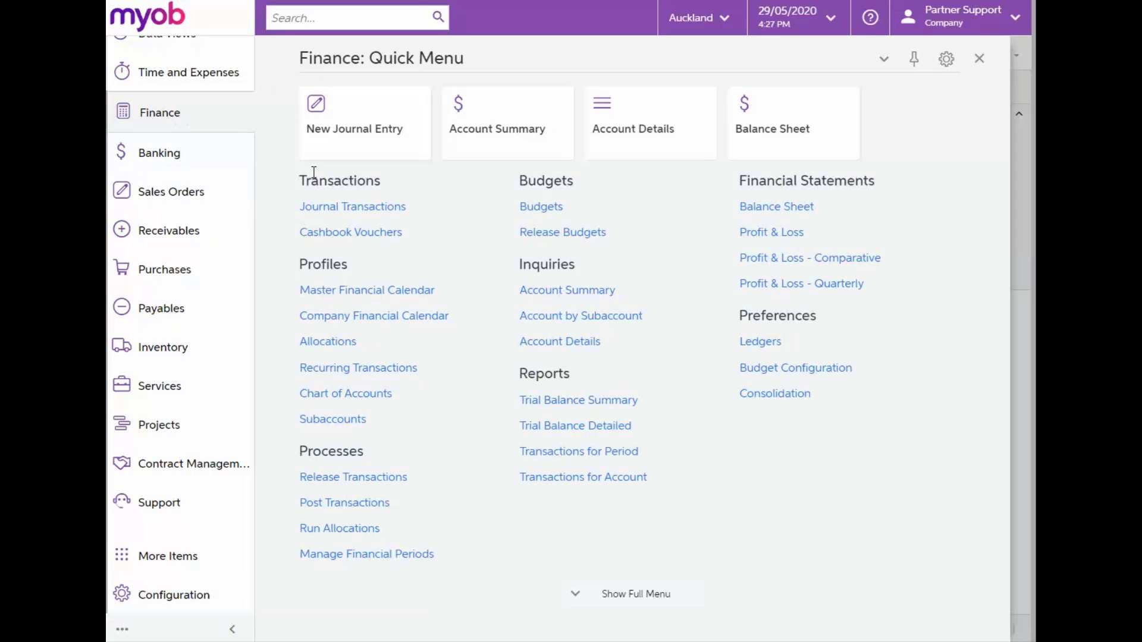
left_click(332, 208)
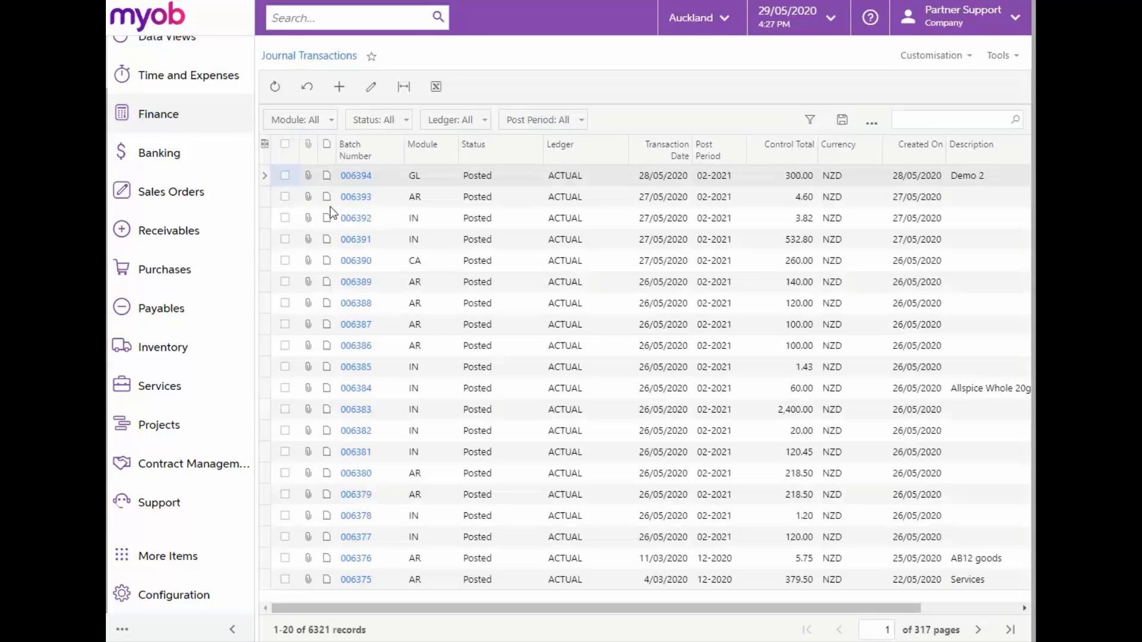
left_click(341, 90)
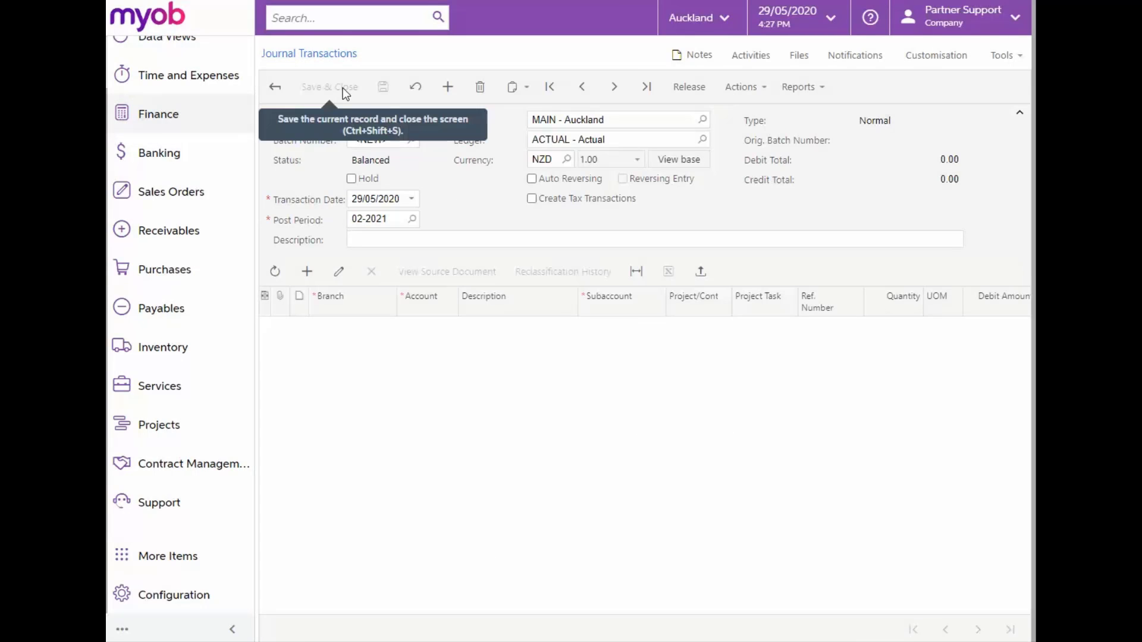
left_click(305, 273)
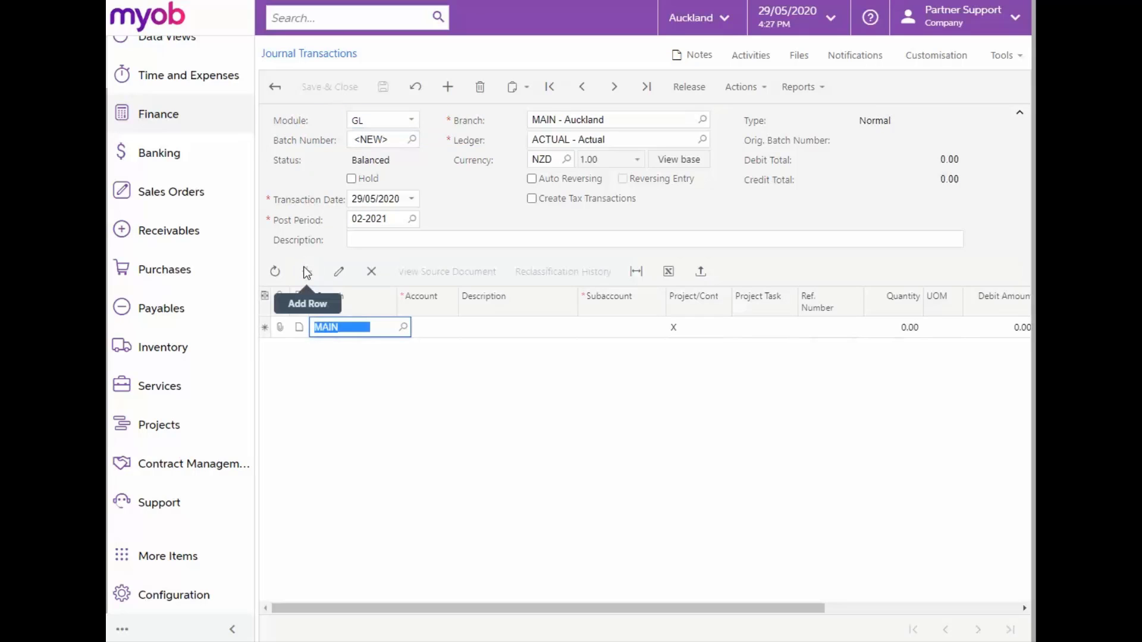
Set the line's account to 600100 Company Advertising with subaccount HMR-CT
key("Tab")
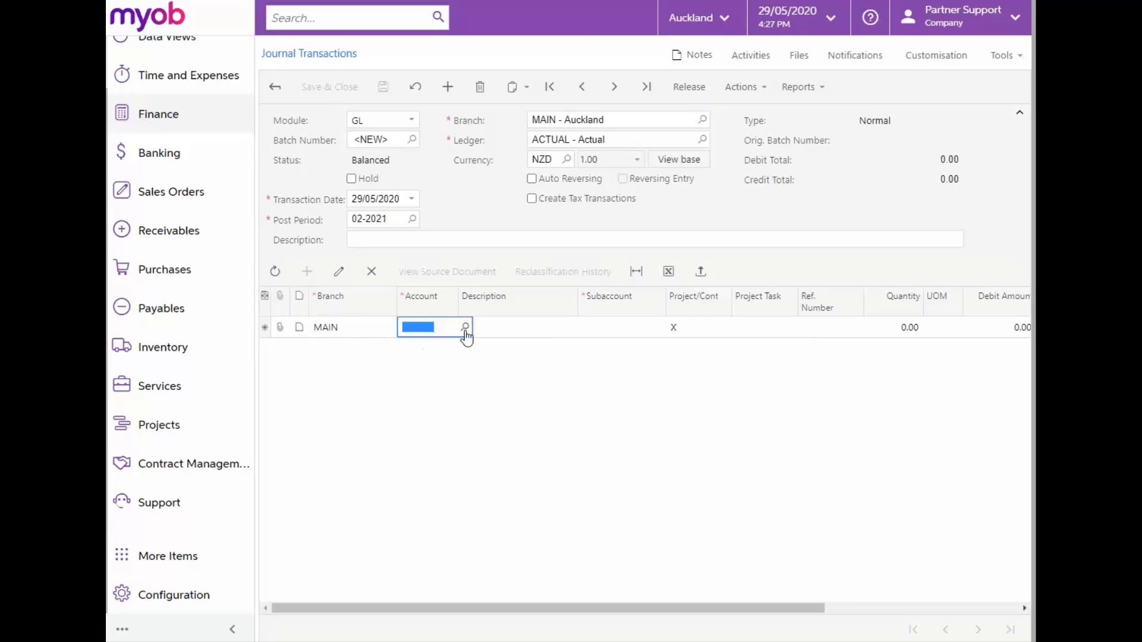
left_click(465, 327)
type("comp")
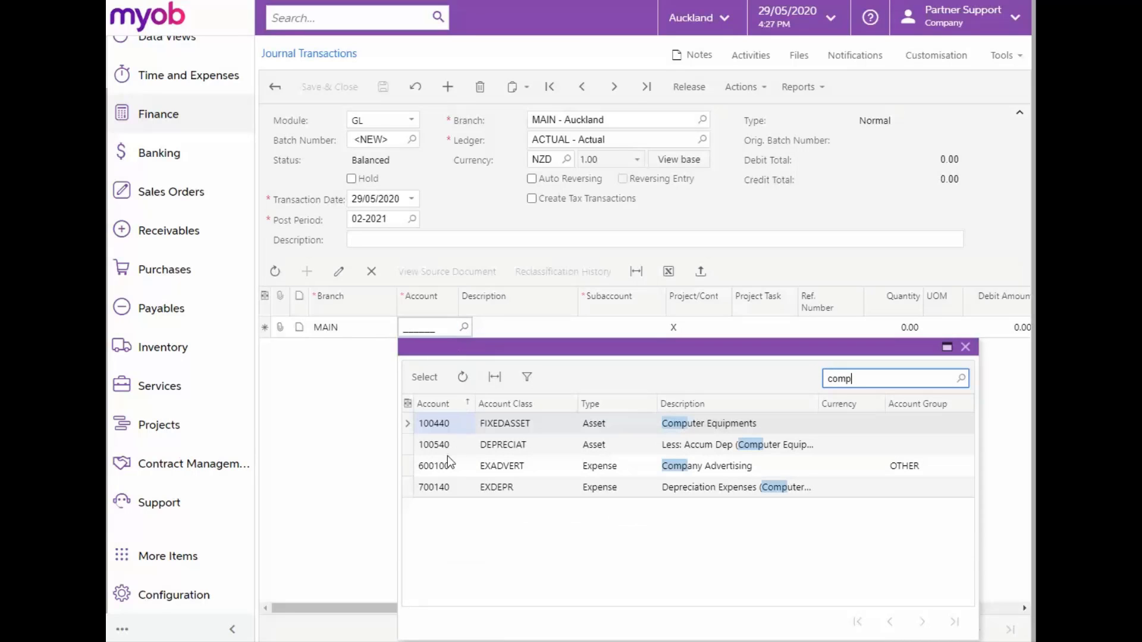
double_click(445, 465)
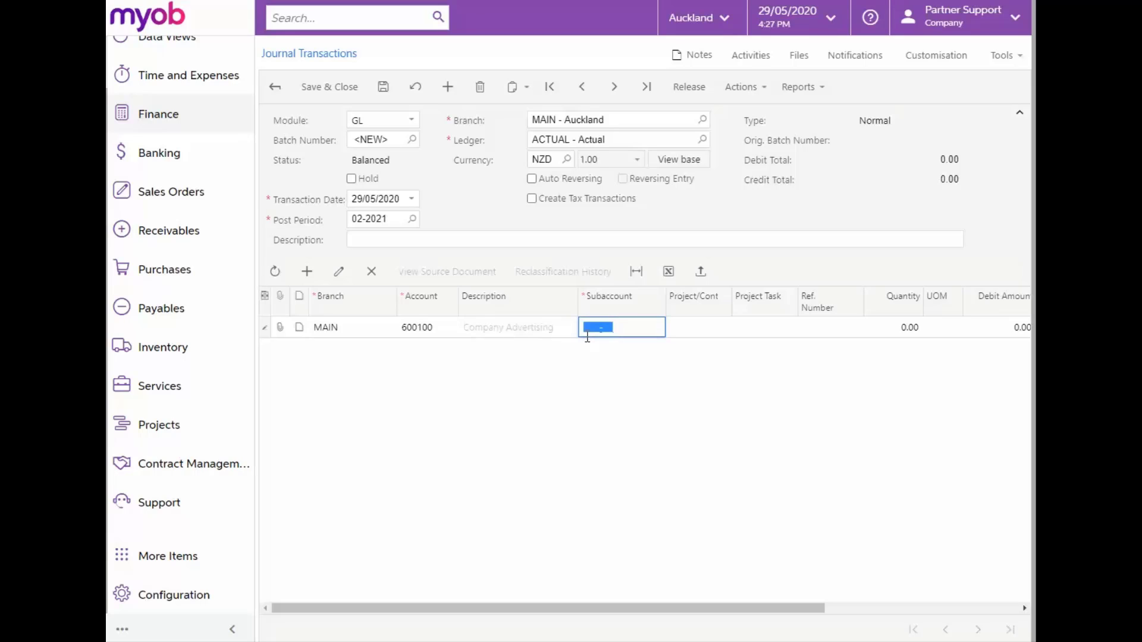
left_click(587, 335)
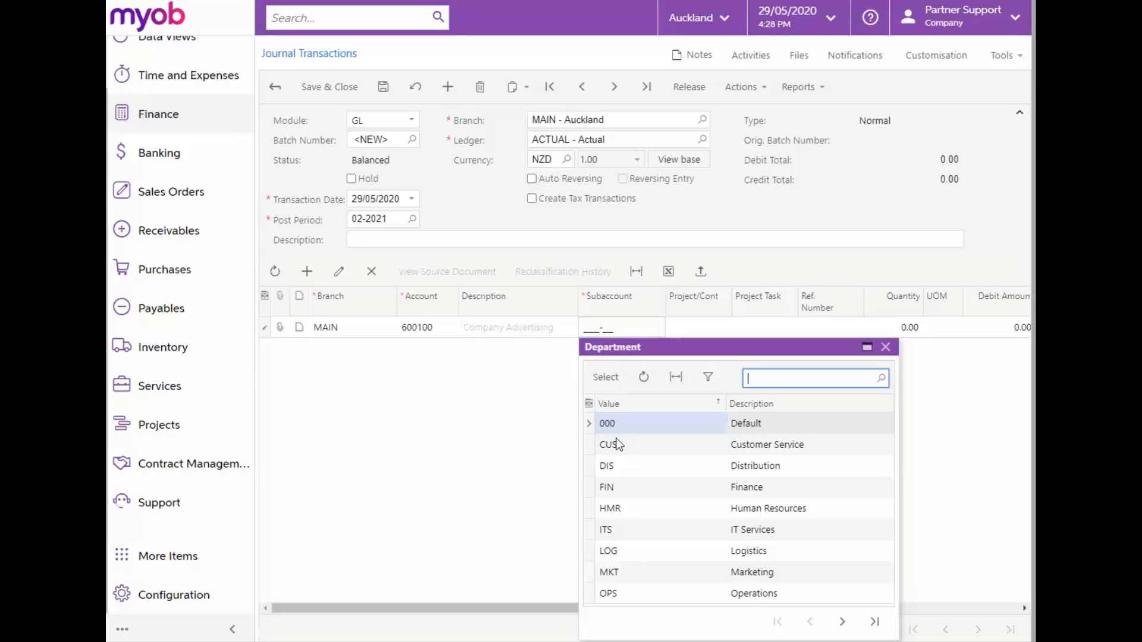
double_click(620, 509)
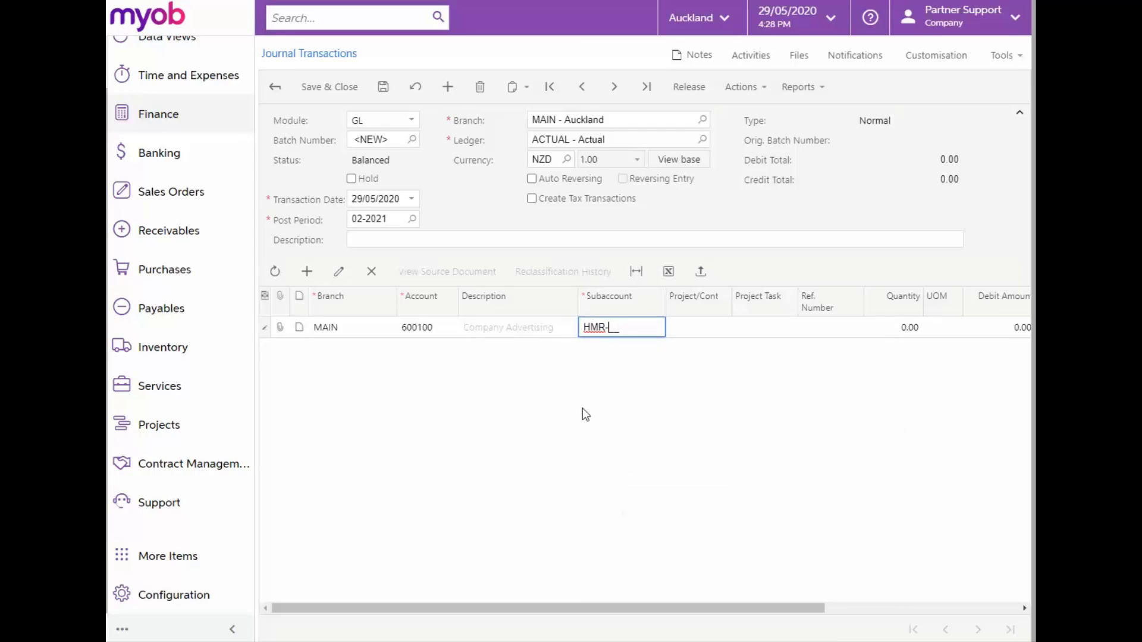
left_click(608, 337)
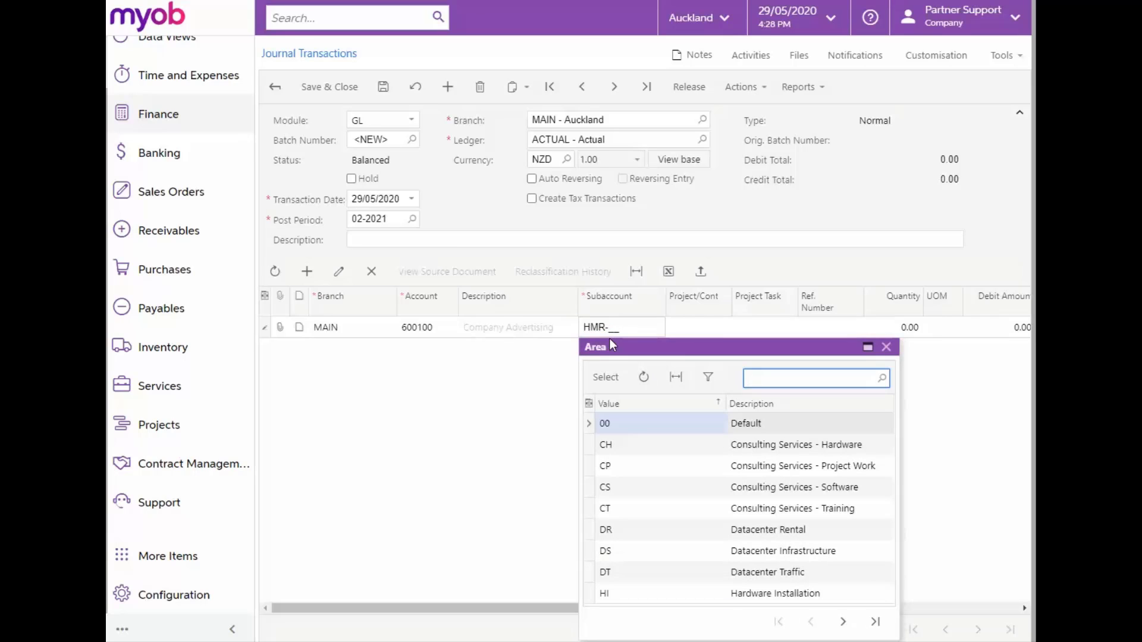
double_click(631, 508)
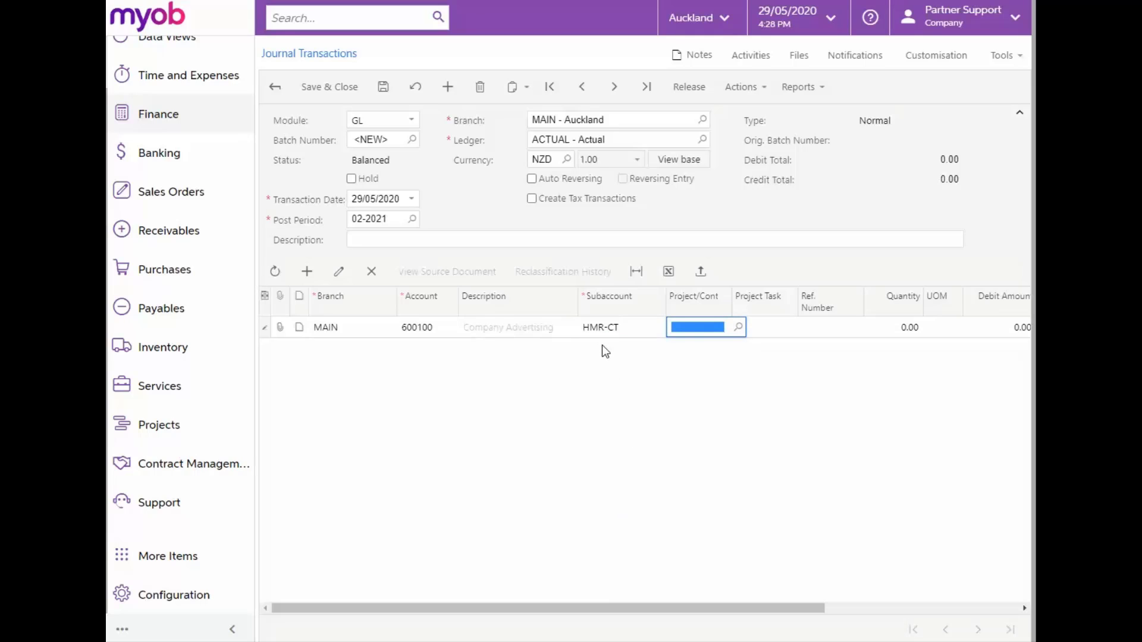
Enter project X and a 400 credit amount on the line
type("X")
key("Tab")
key("Tab")
key("Tab")
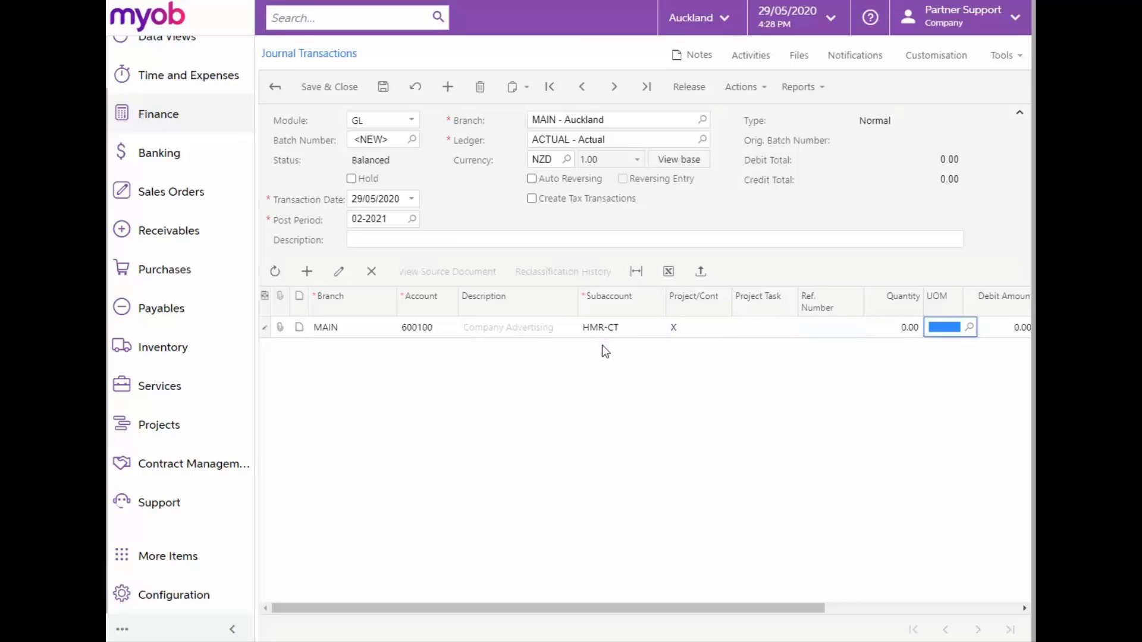
key("Tab")
key("Tab")
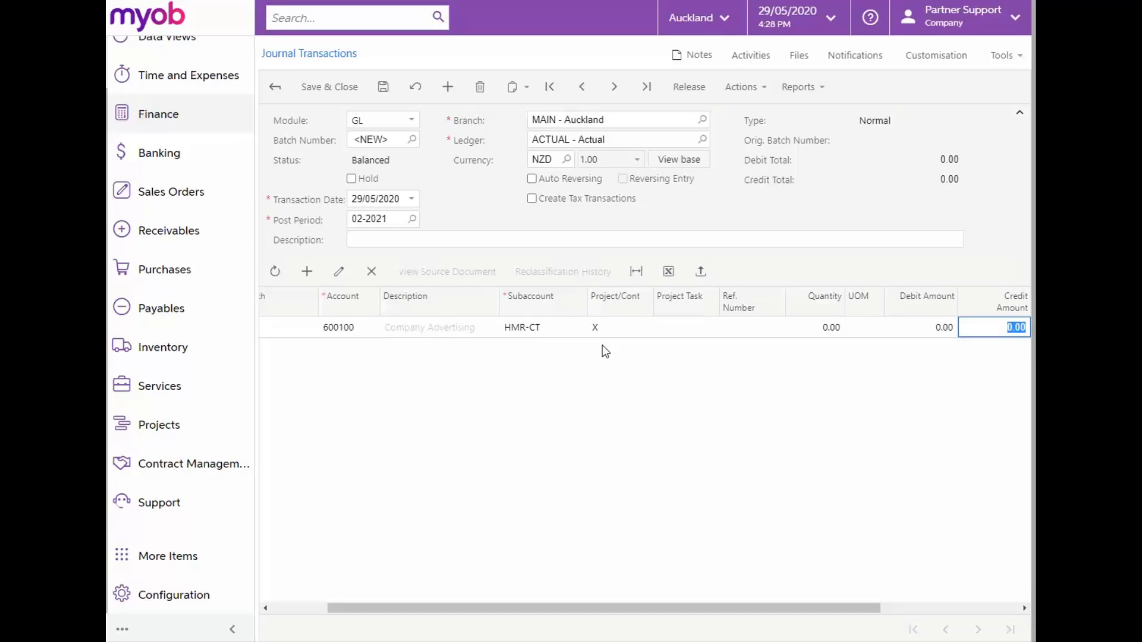
type("400")
key("Tab")
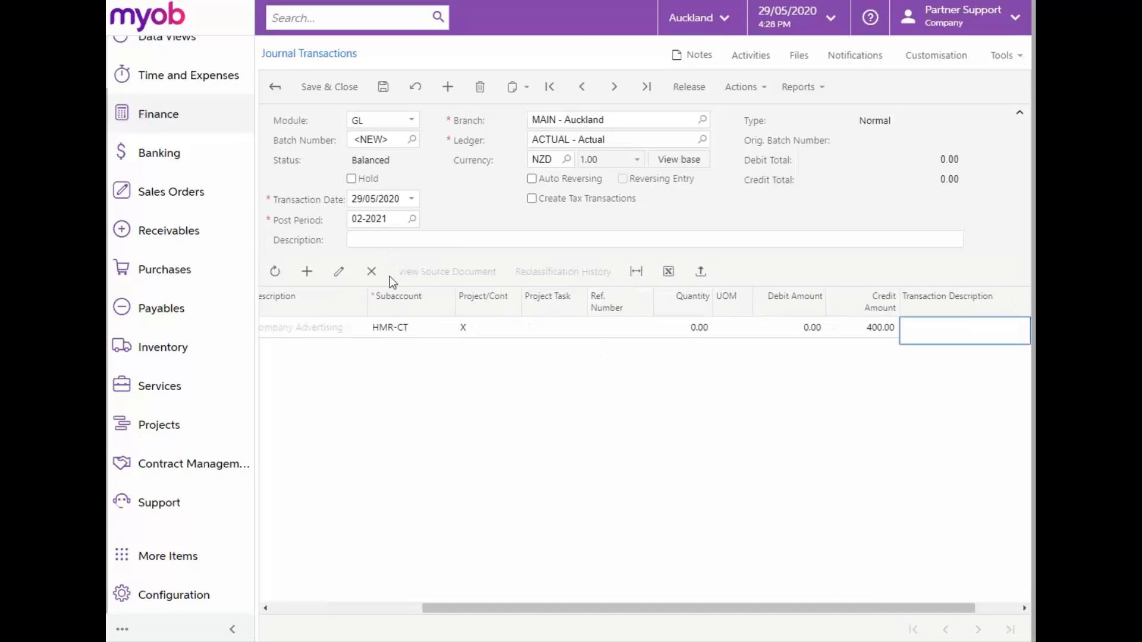
Add a second line to account 600100 under subaccount MKT-CT, project X, for the 400 debit
left_click(307, 272)
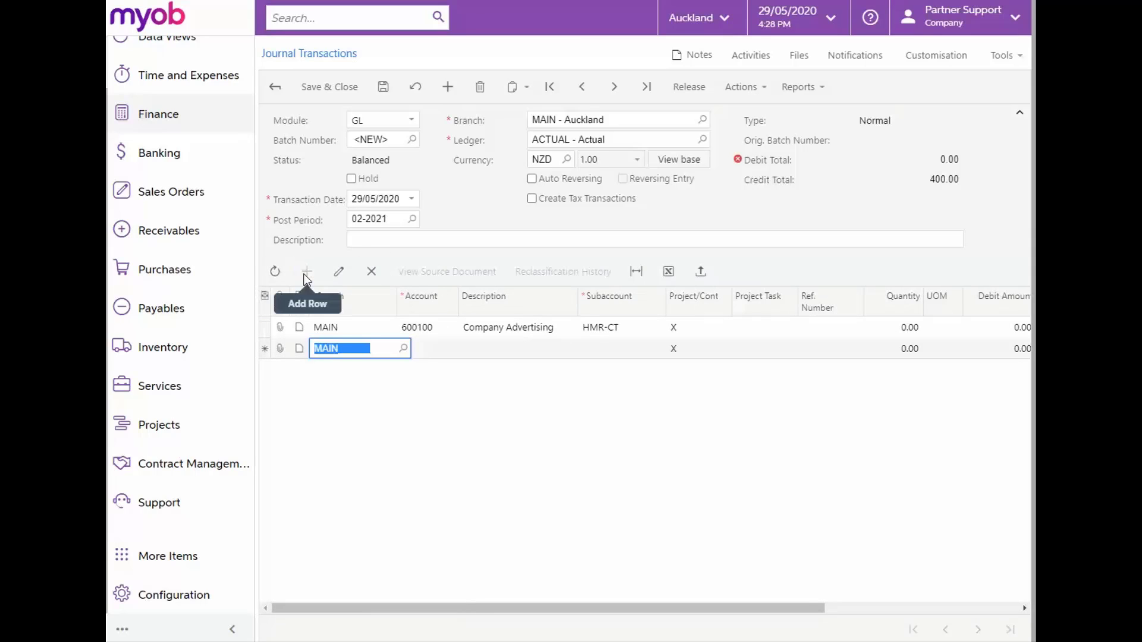
key("Tab")
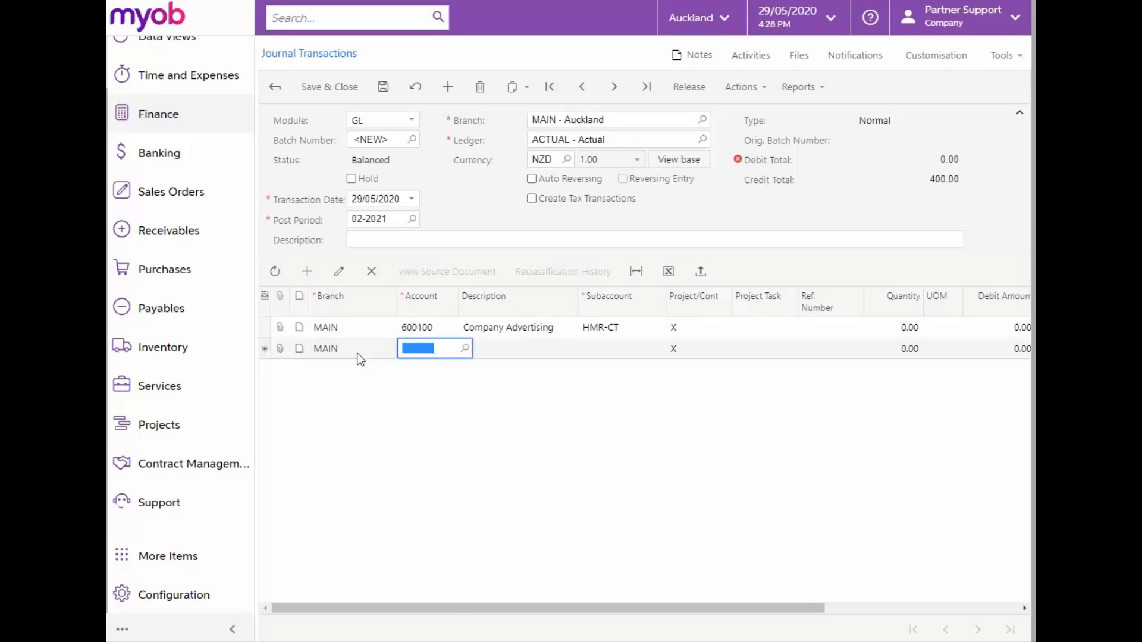
type("600100")
key("Tab")
key("Tab")
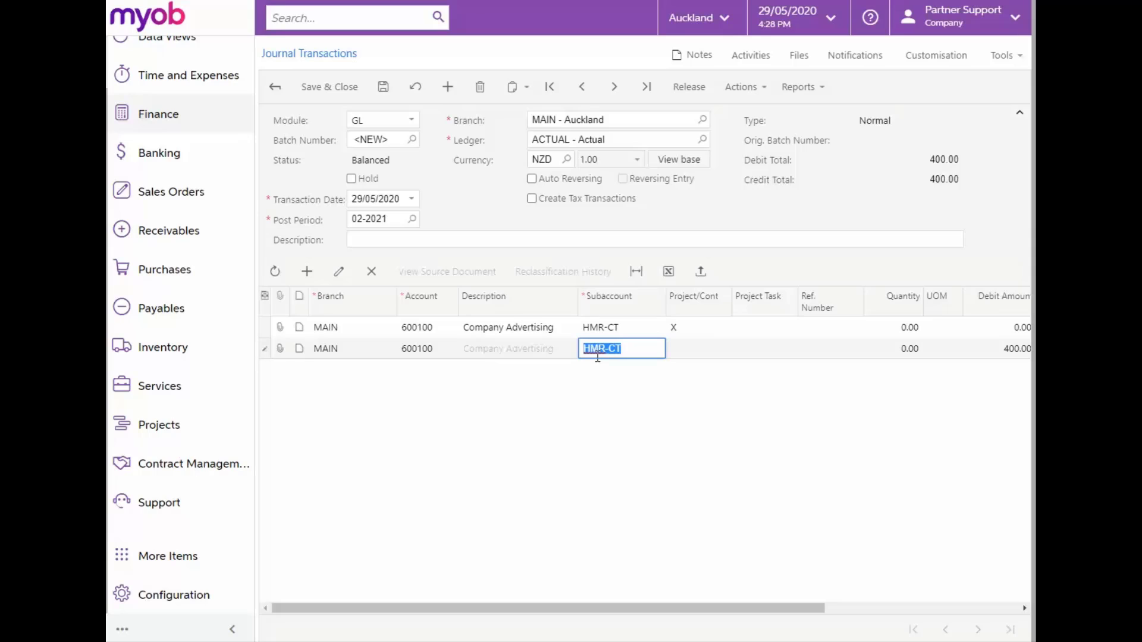
key("F3")
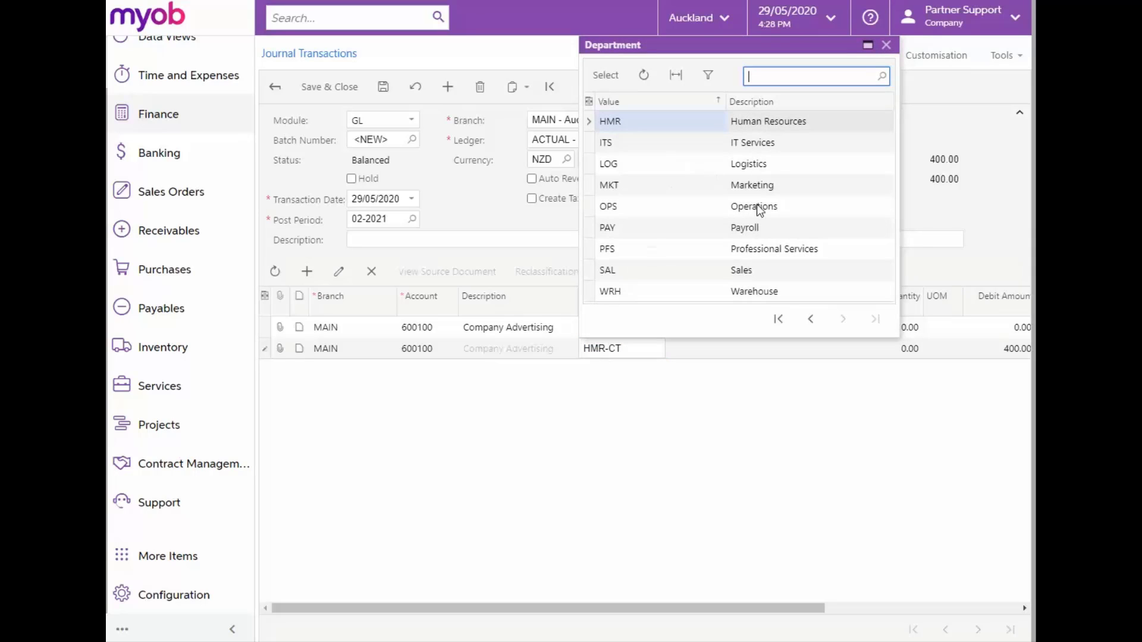
double_click(748, 187)
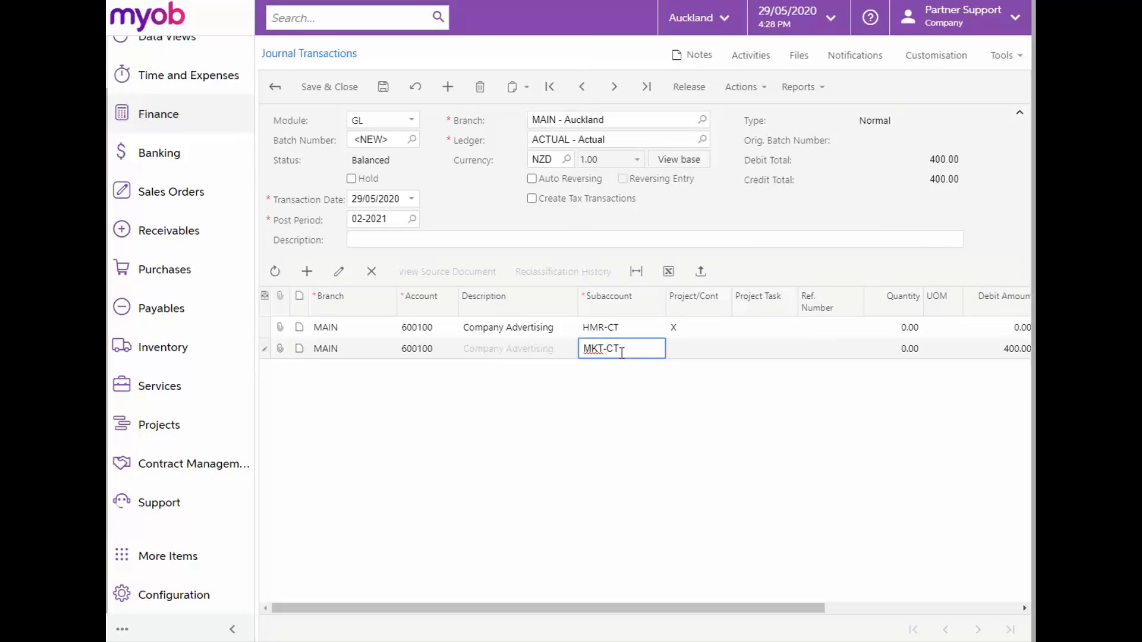
key("Tab")
type("X")
key("Tab")
key("Tab")
key("Tab")
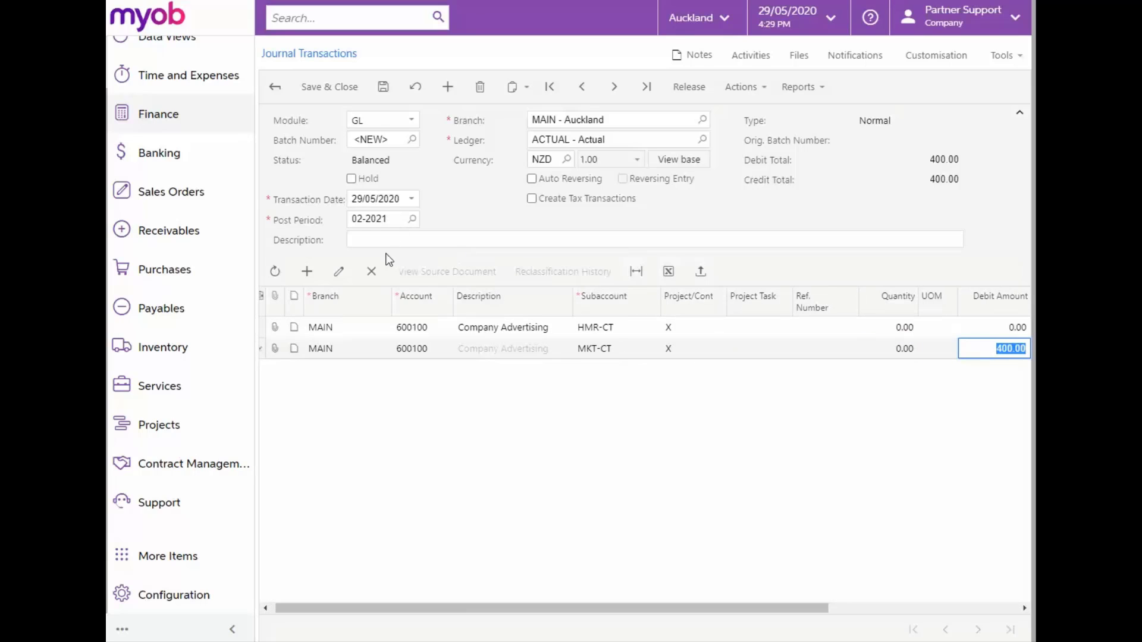
Describe the batch as 'Journal entry', save it as batch 006396 and release it
left_click(371, 240)
type("Journal entry")
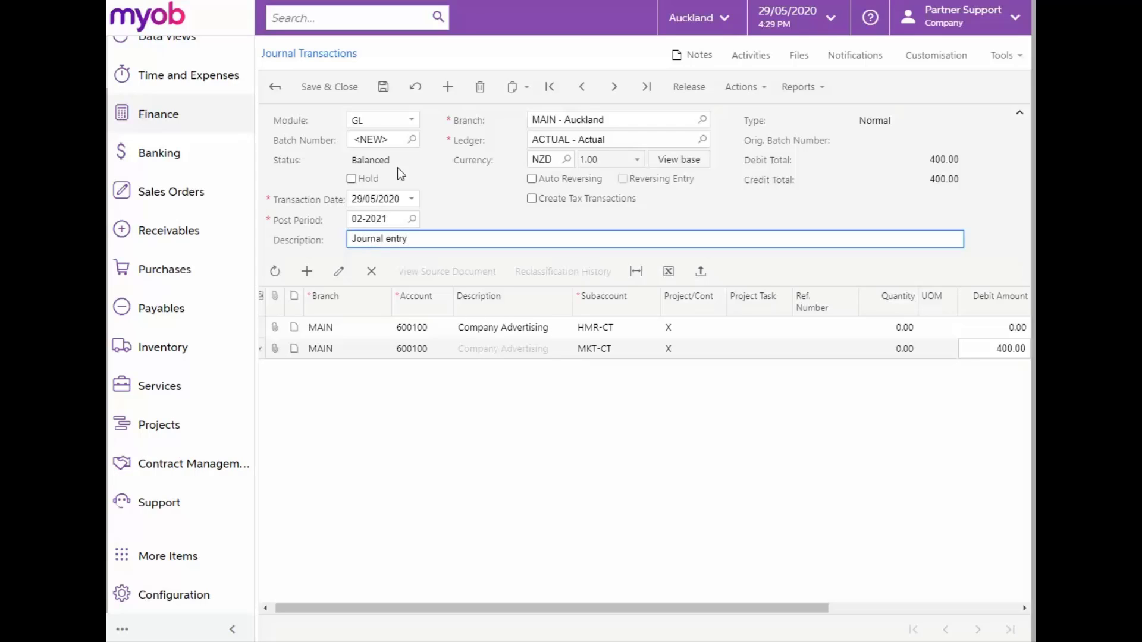
left_click(383, 87)
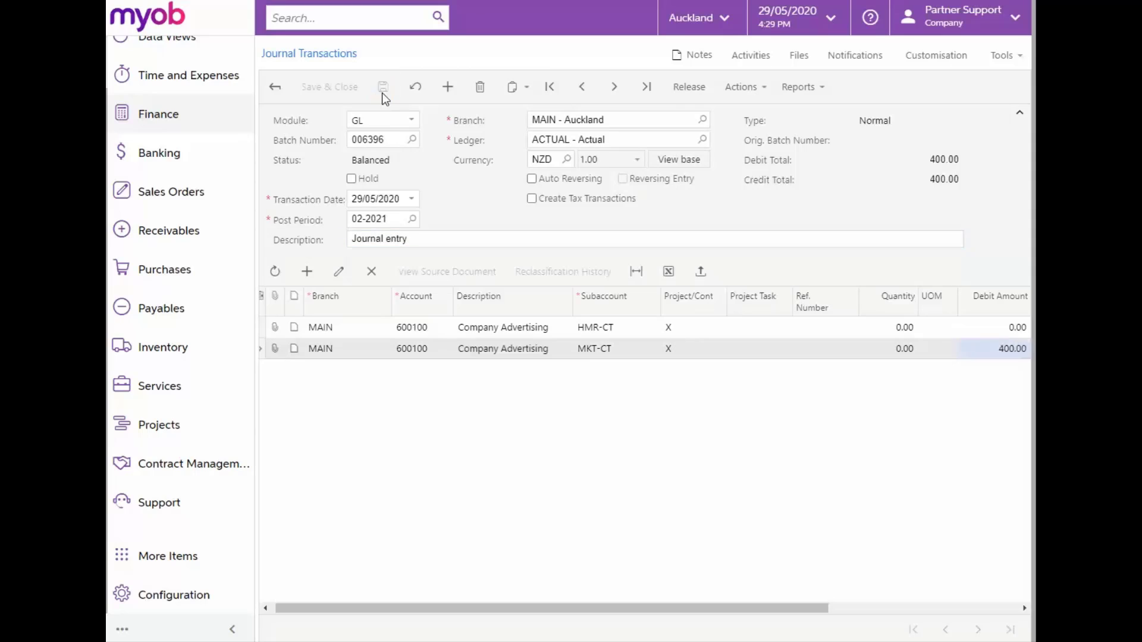
left_click(688, 88)
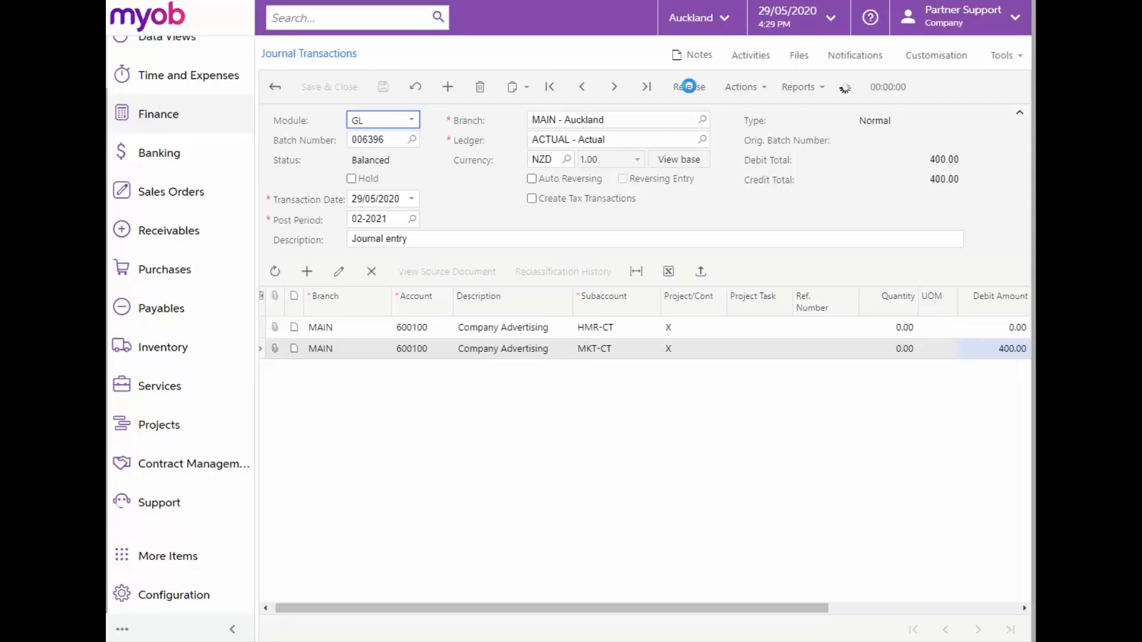
Open the Profit & Loss report for ledger ACTUAL, period 02-2021, subaccounts 000-00 to WRH-SS
left_click(182, 121)
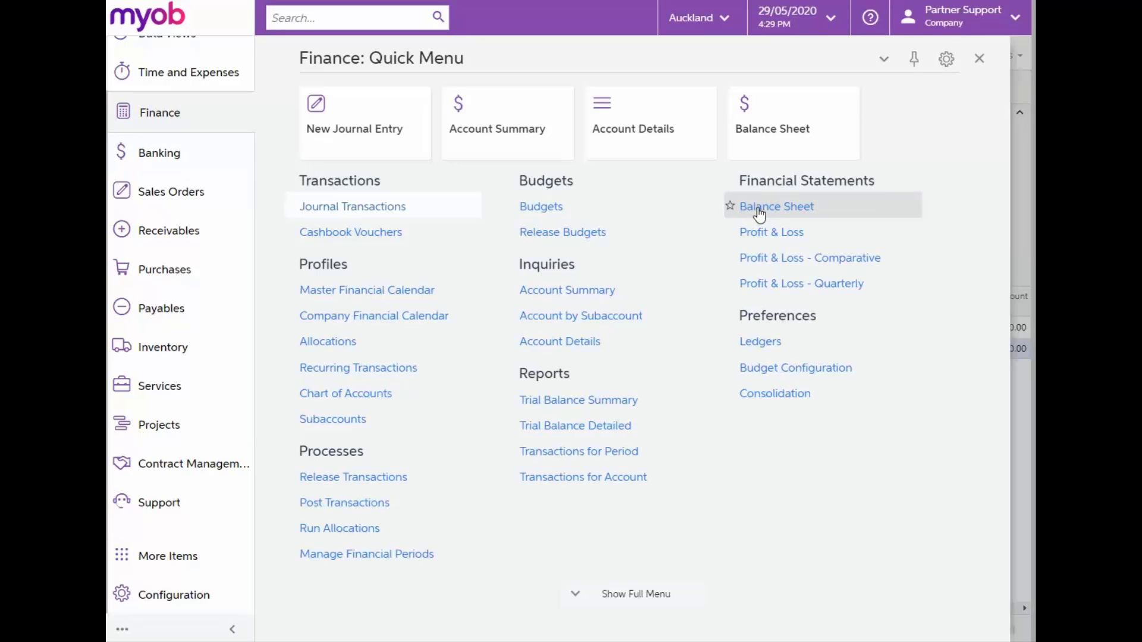
left_click(778, 234)
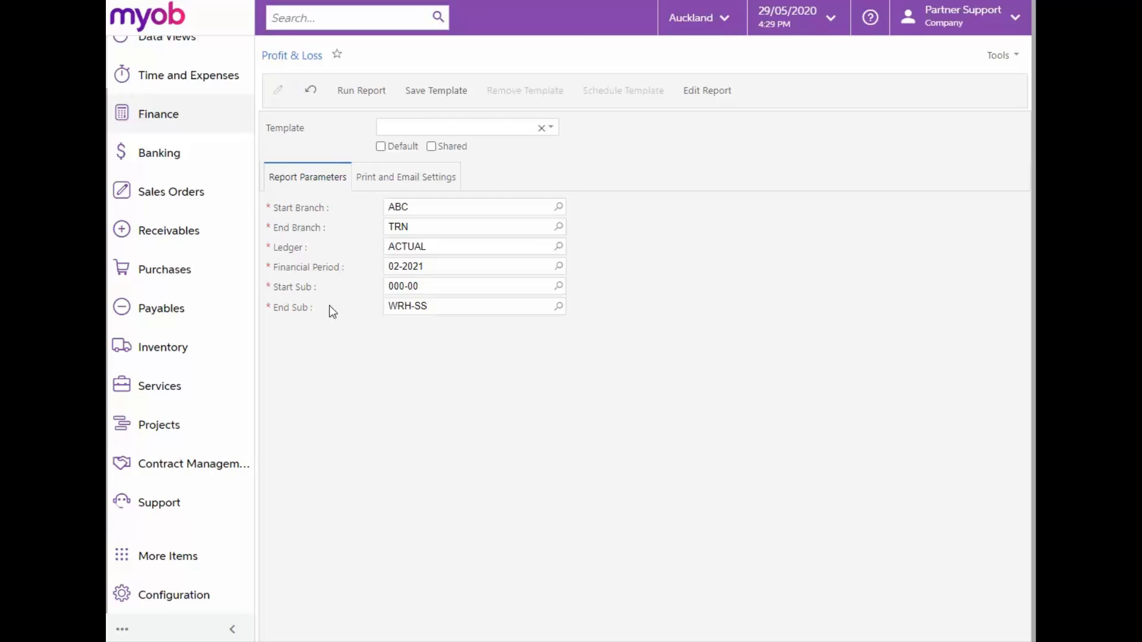
left_click(208, 121)
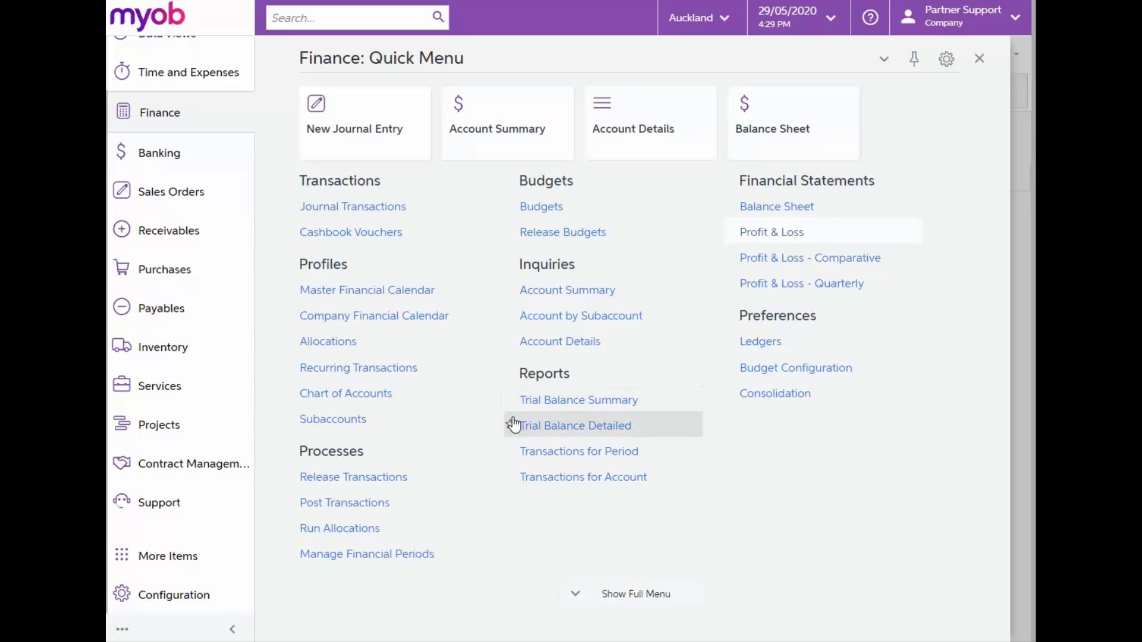
Run the Trial Balance Detailed report for 02-2021, showing 600100's 400.00 under HMR-CT and MKT-CT
left_click(541, 426)
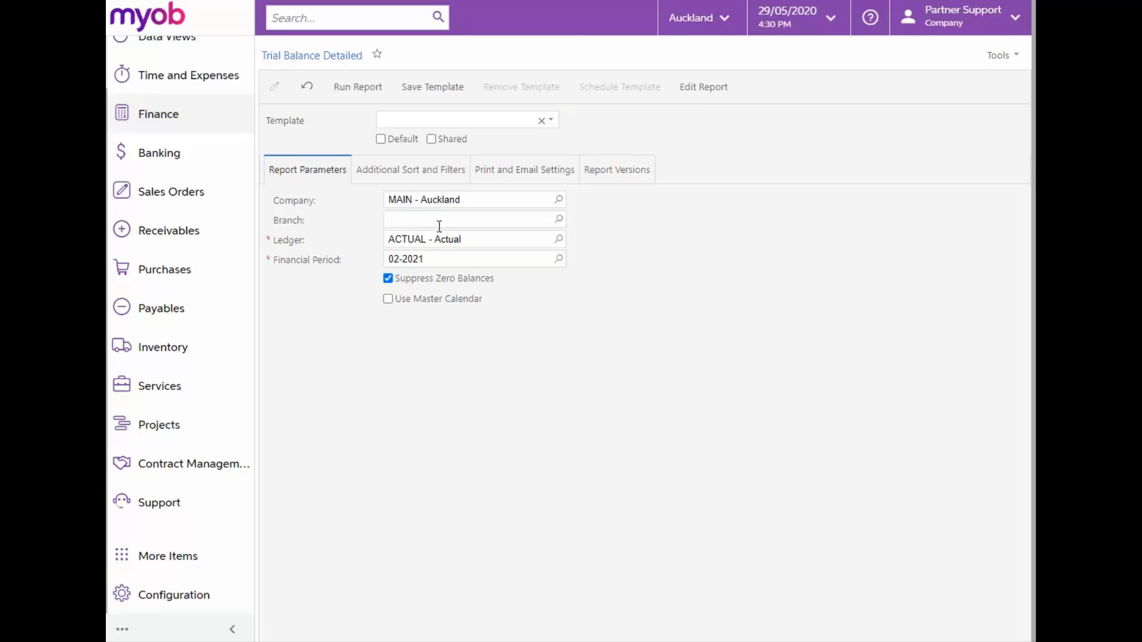
left_click(367, 95)
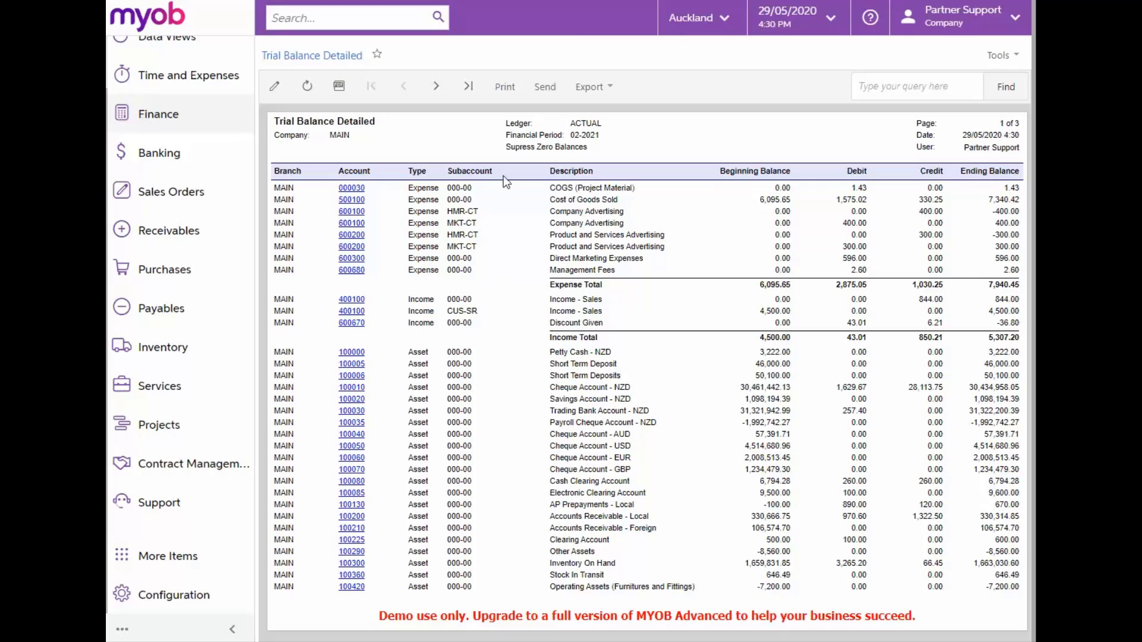
left_click(237, 121)
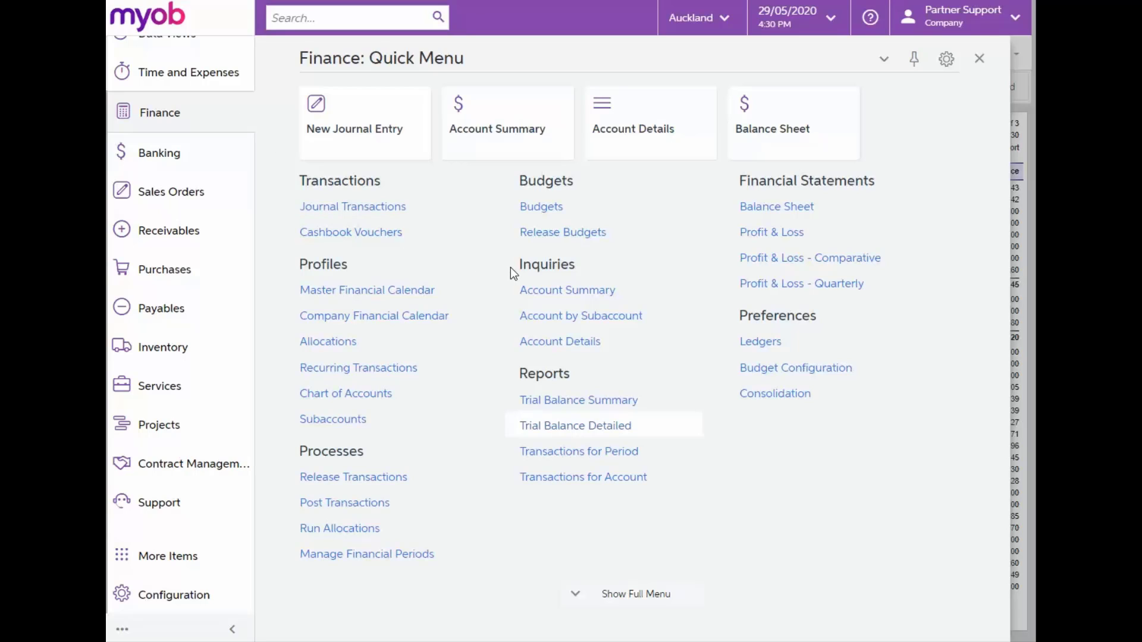
Inquire on account 600100 by subaccount, showing HMR-CT at -400.00 and MKT-CT at 400.00
left_click(544, 320)
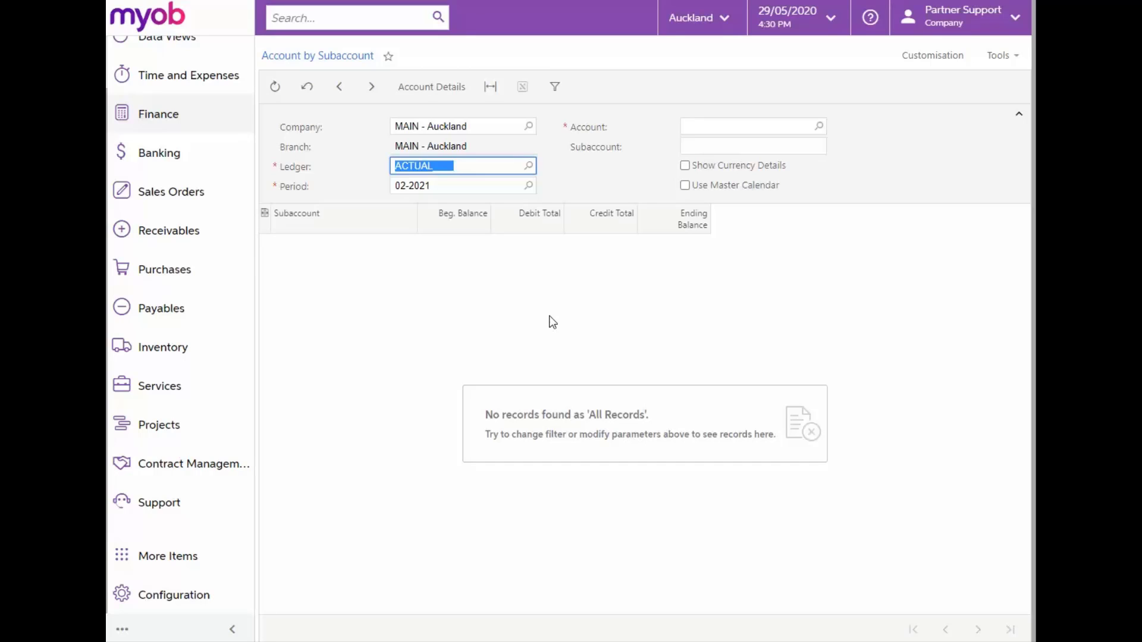
left_click(723, 123)
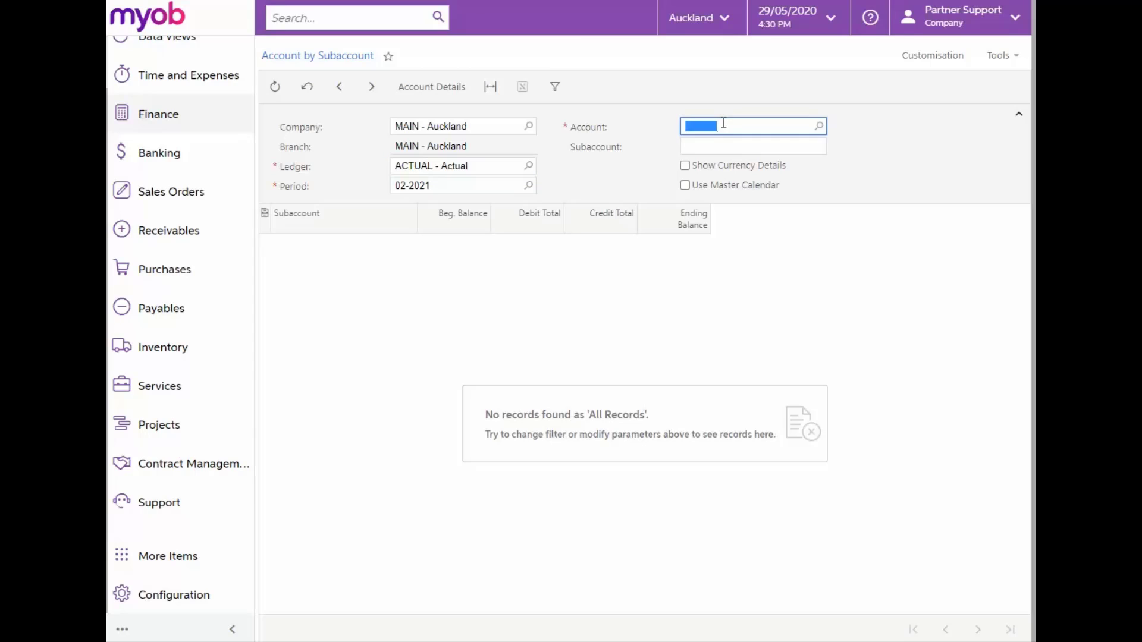
type("600100")
key("Tab")
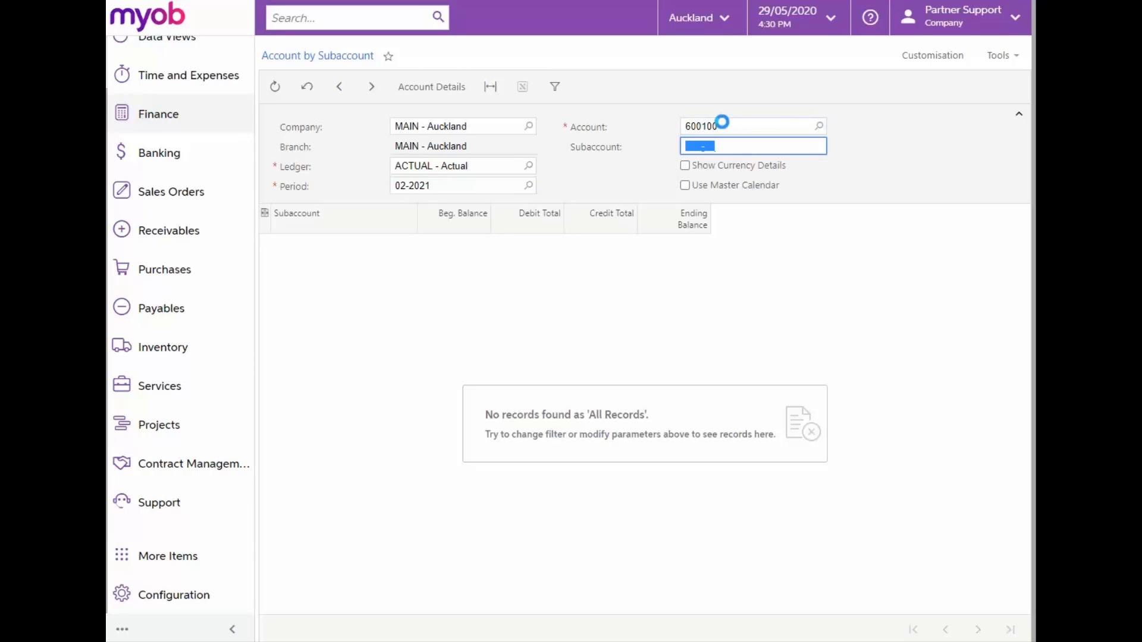